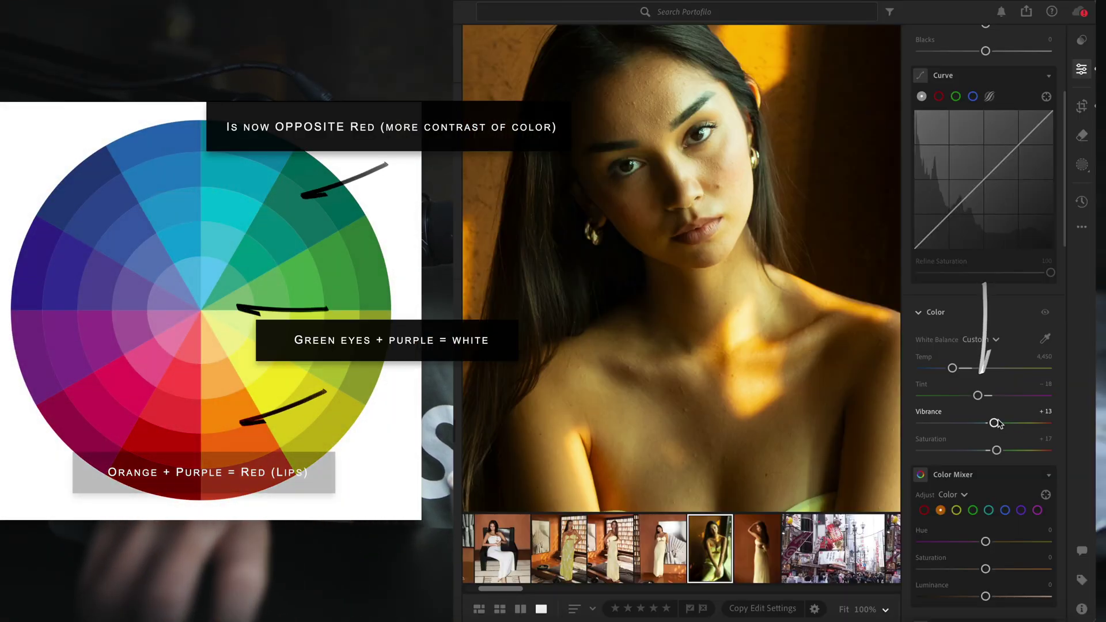
Shift the tint of the close-up portrait toward magenta
left_click_drag(981, 399, 992, 400)
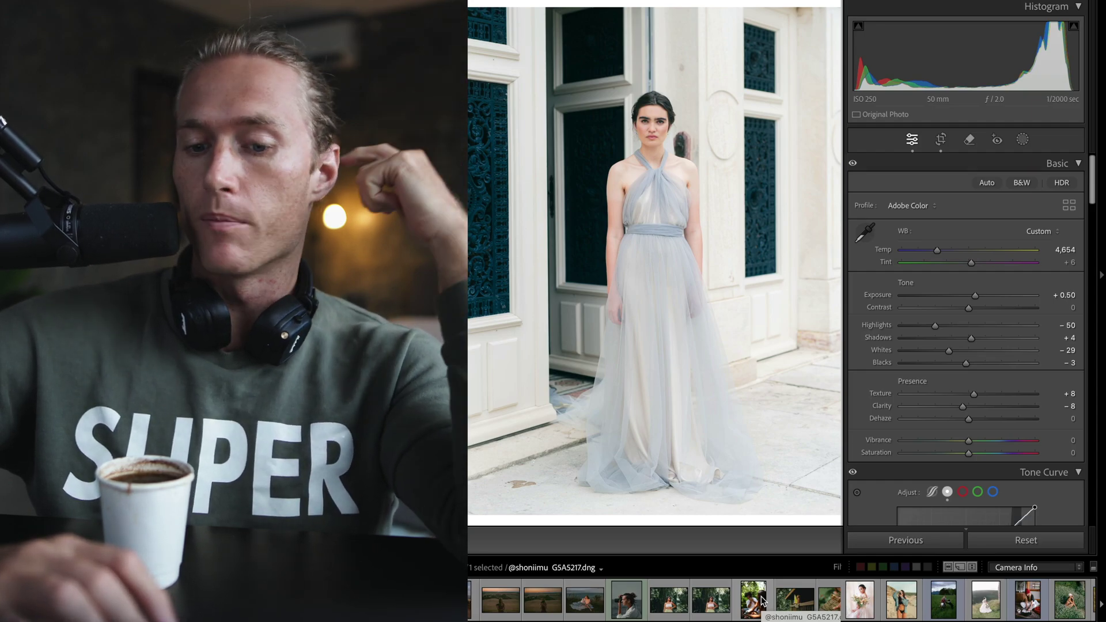
Open the photo of the man holding a camera in the greenery and examine his white shirt up close
left_click(759, 599)
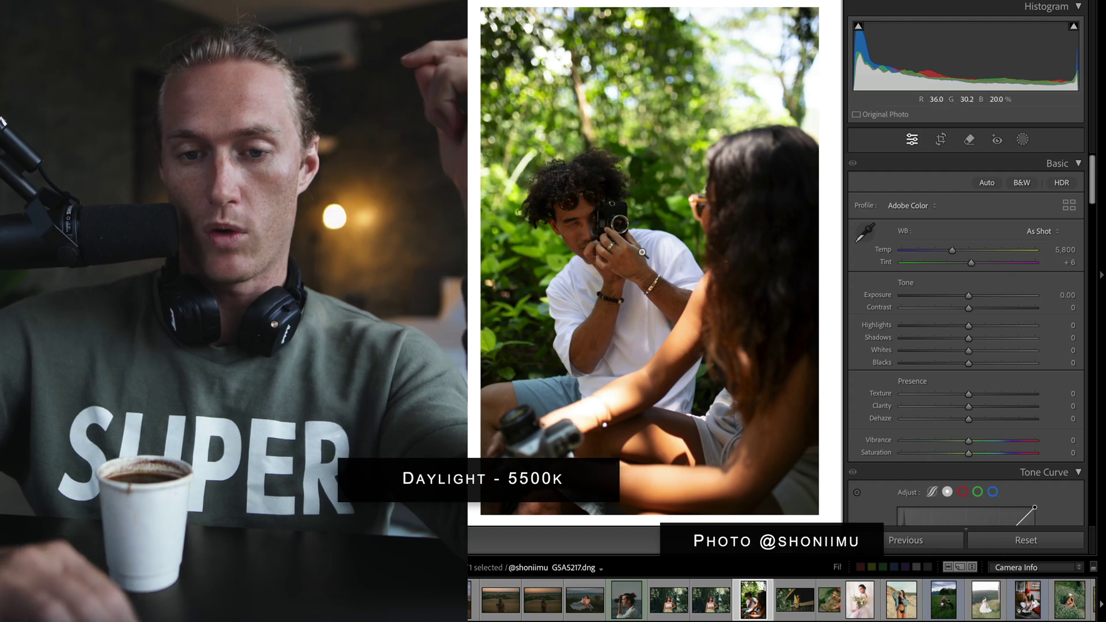
left_click(651, 336)
left_click_drag(662, 110, 709, 172)
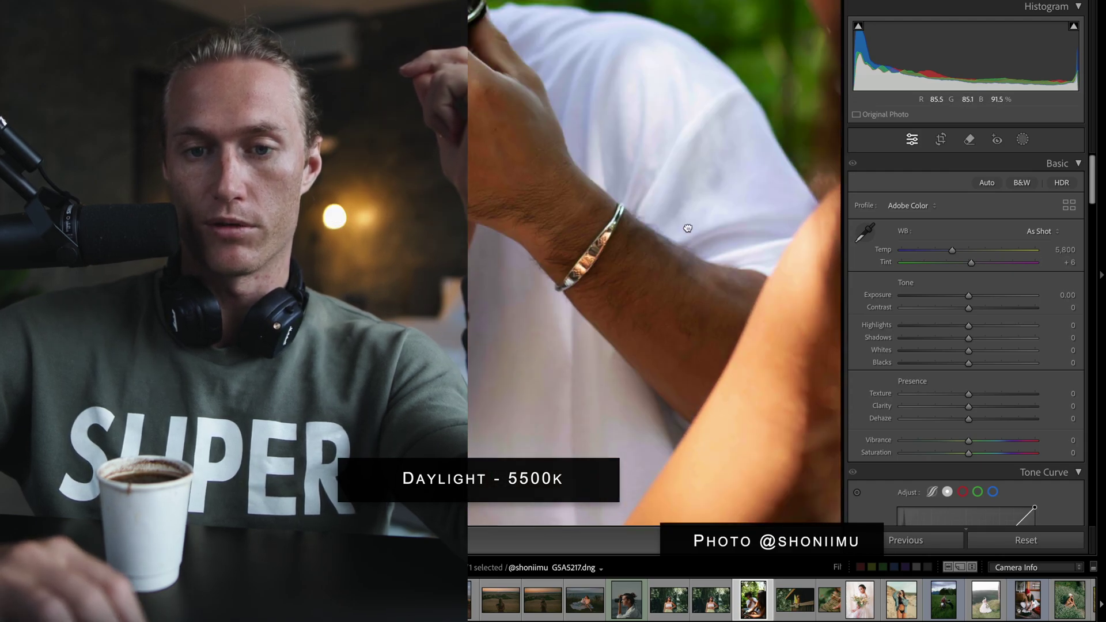
left_click(701, 152)
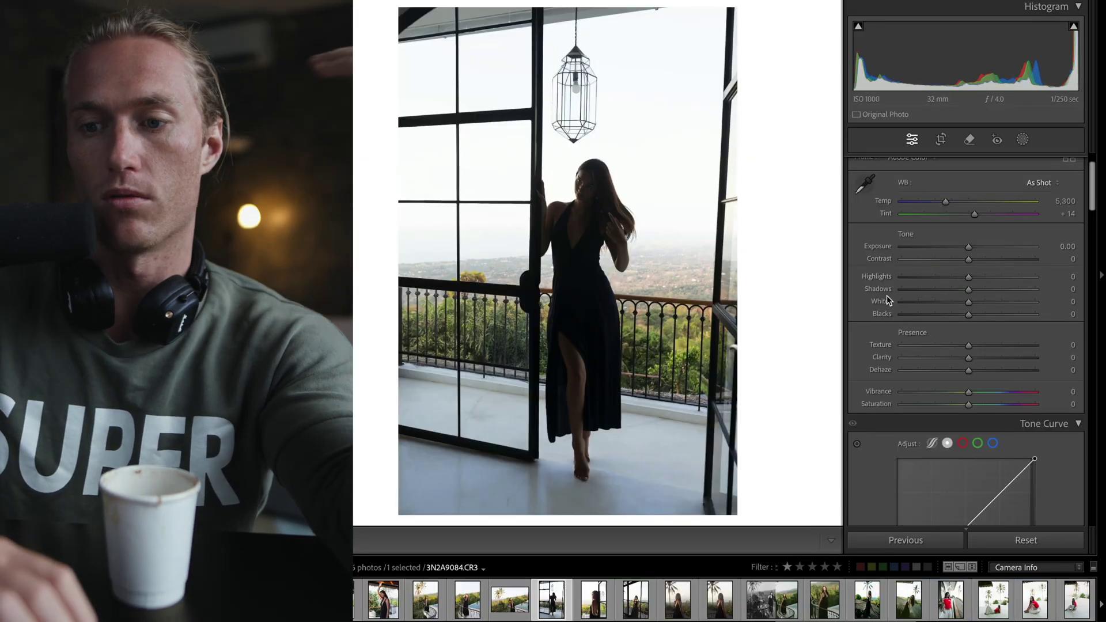
Set the backlit doorway photo to Exposure +1.85 and Contrast +100, and raise the exposure of the palm-tree portrait
left_click_drag(984, 247, 1024, 257)
left_click(597, 200)
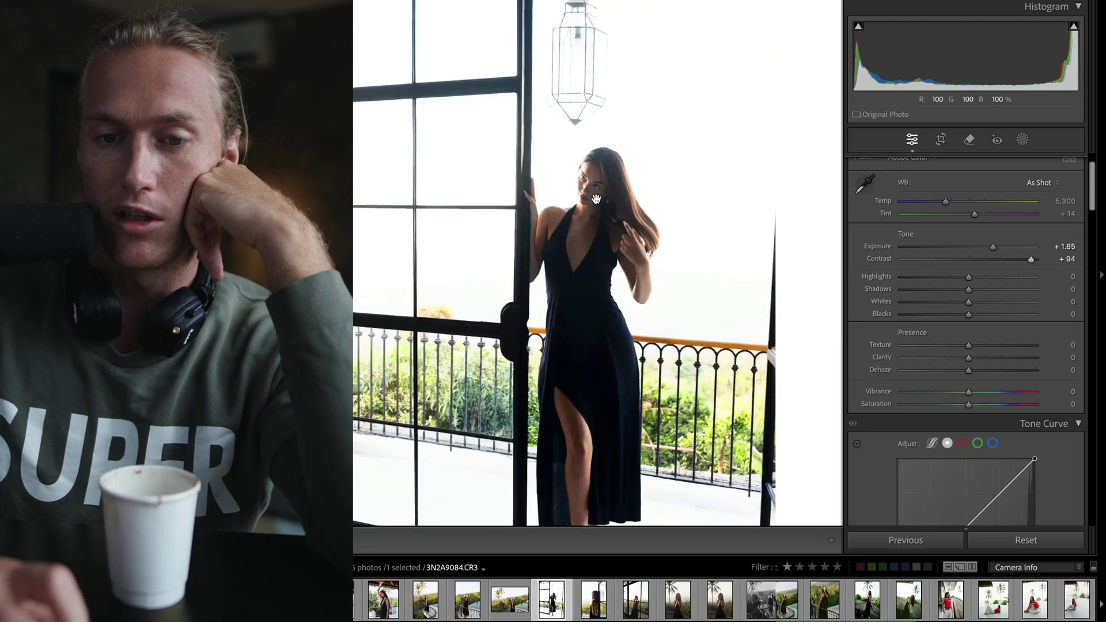
left_click_drag(651, 192, 615, 353)
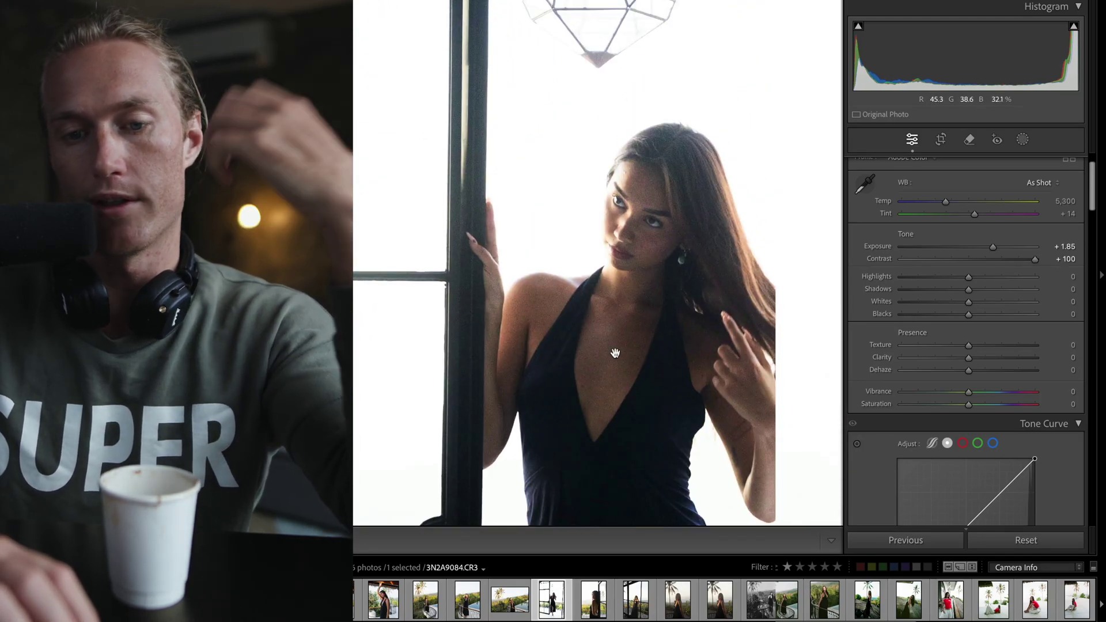
left_click(637, 326)
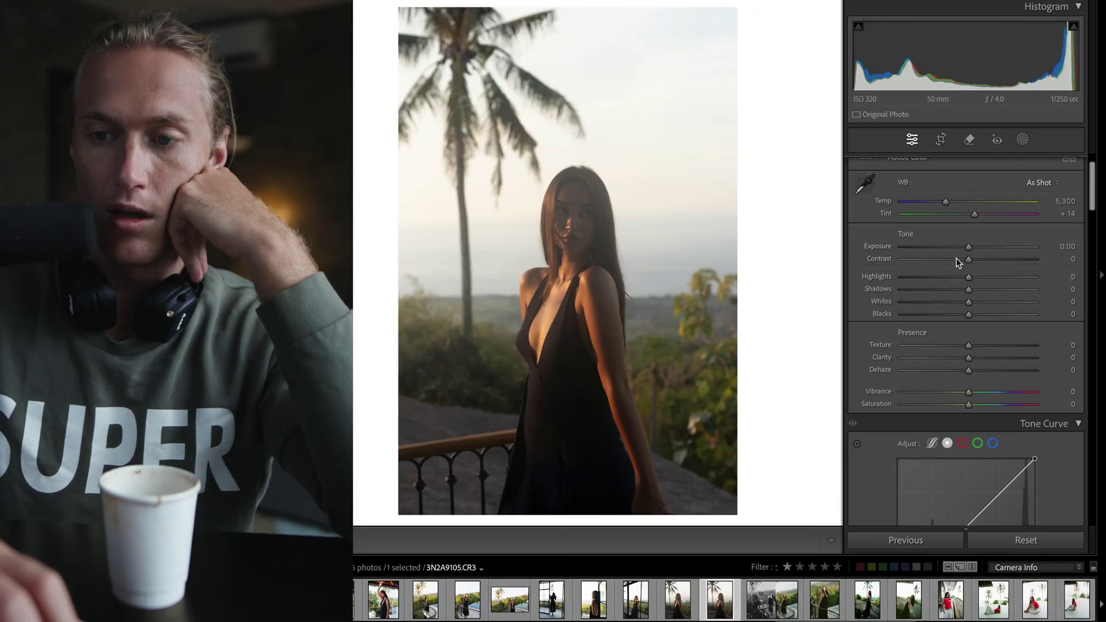
left_click_drag(968, 246, 1056, 258)
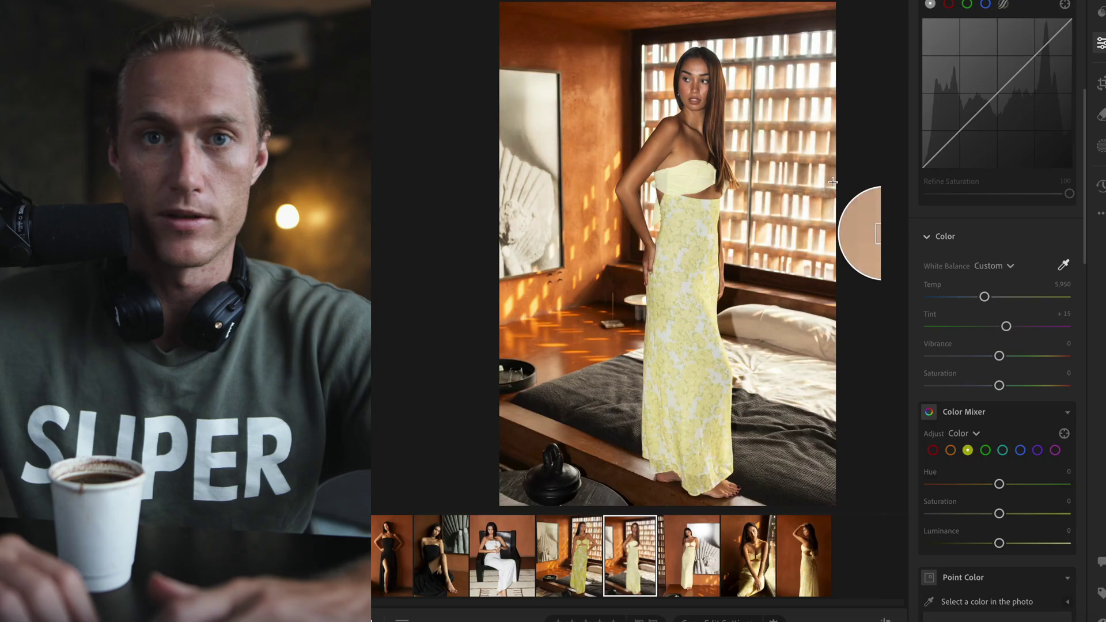
Correct the standing yellow-dress photo's white balance to Temp 6,100 and Tint +28 by sampling, and compare it with the unedited color
key("ctrl+equal")
key("ctrl+equal")
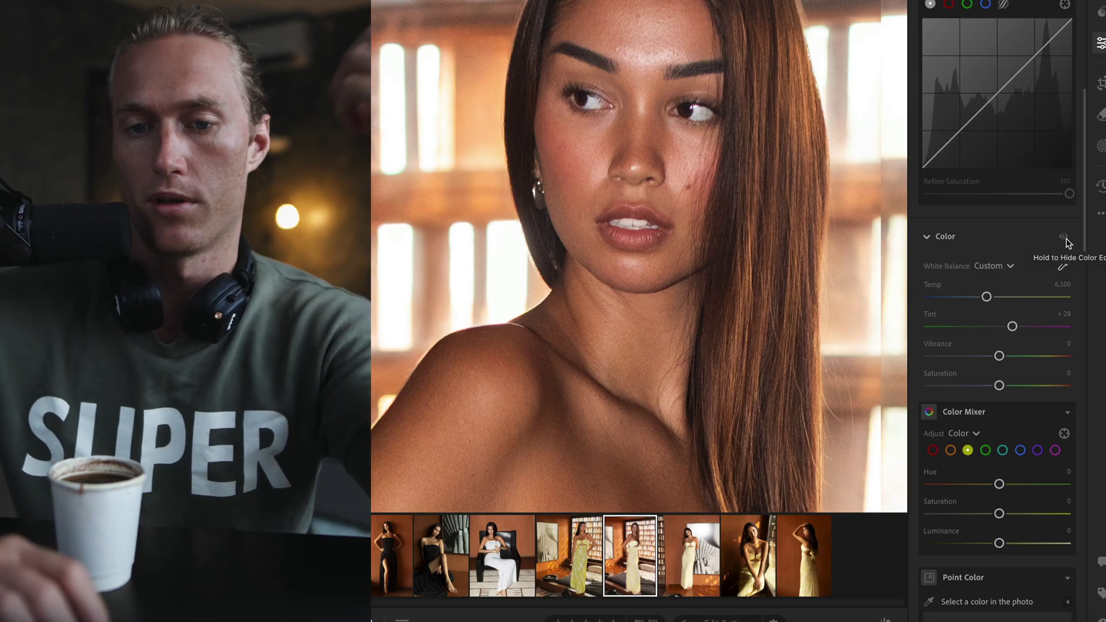
key("z")
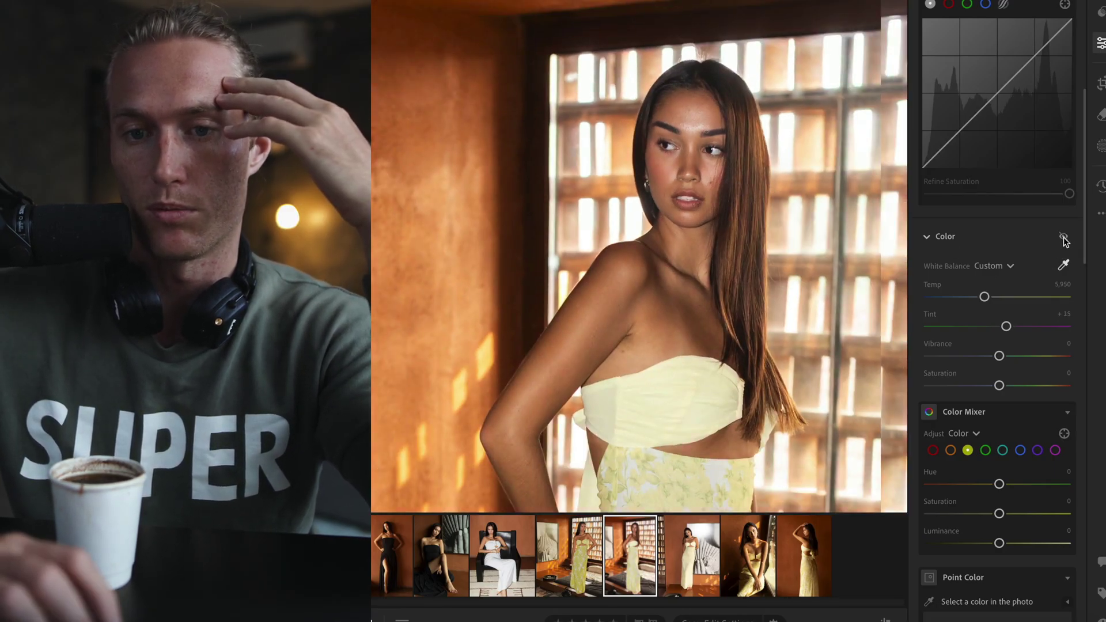
key("z")
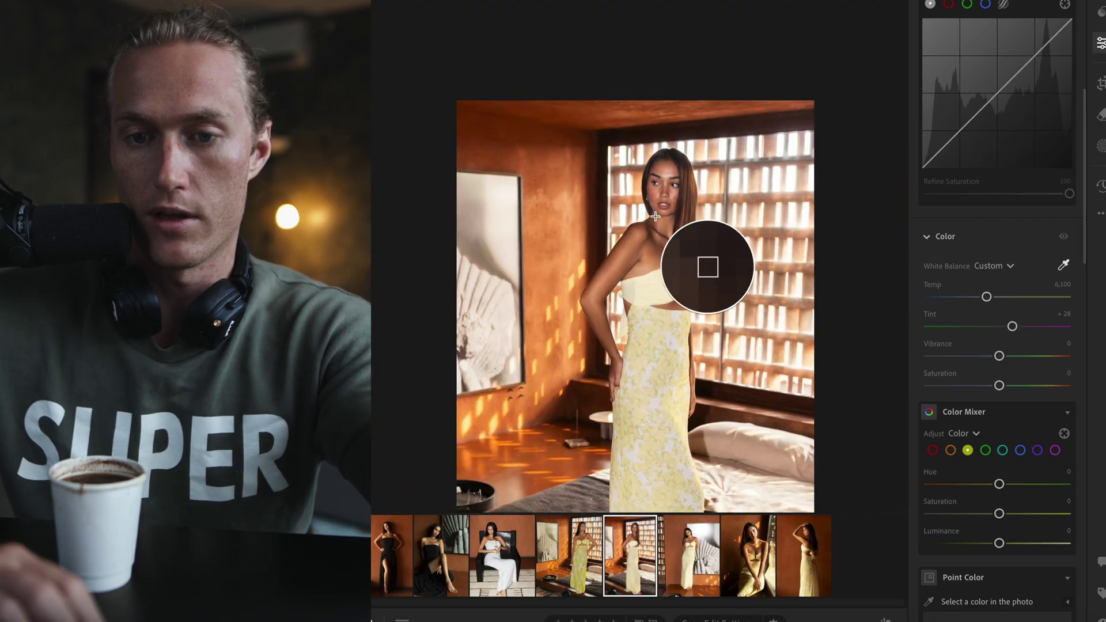
Sample the white of the eye in the seated yellow-dress portrait for a white balance of Temp 4,450 and Tint +20, and compare before and after
key("Right")
key("Right")
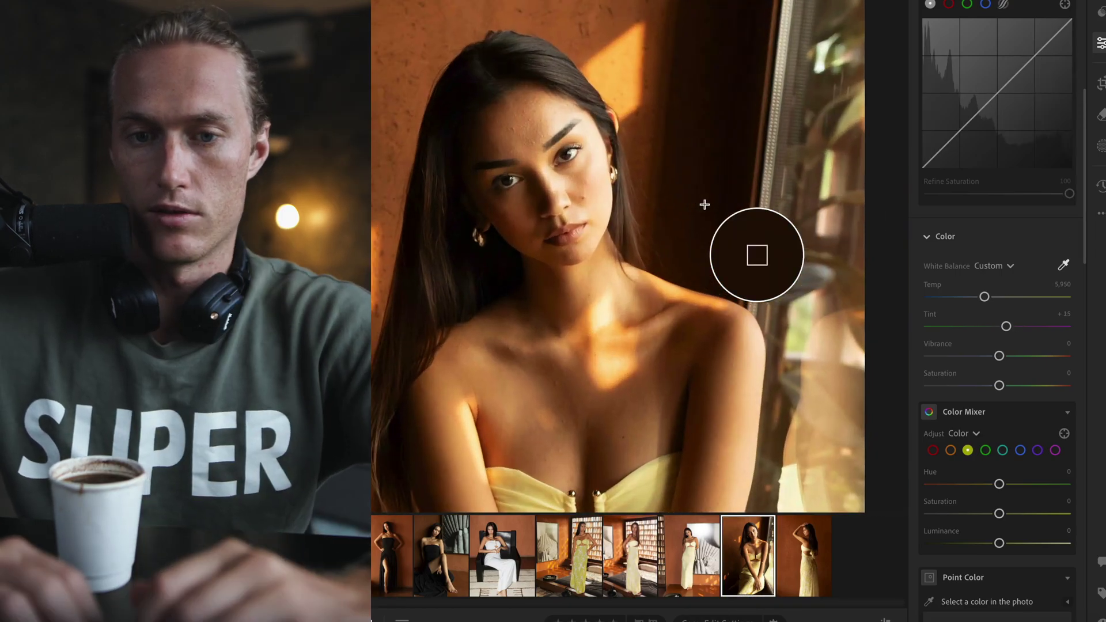
key("z")
key("z")
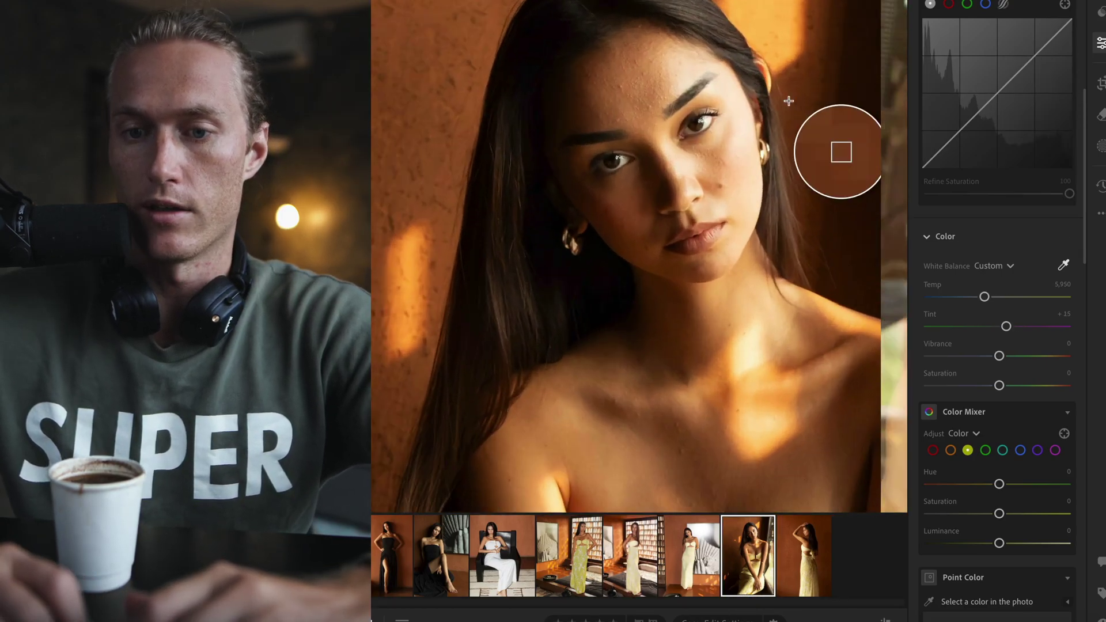
left_click(1063, 266)
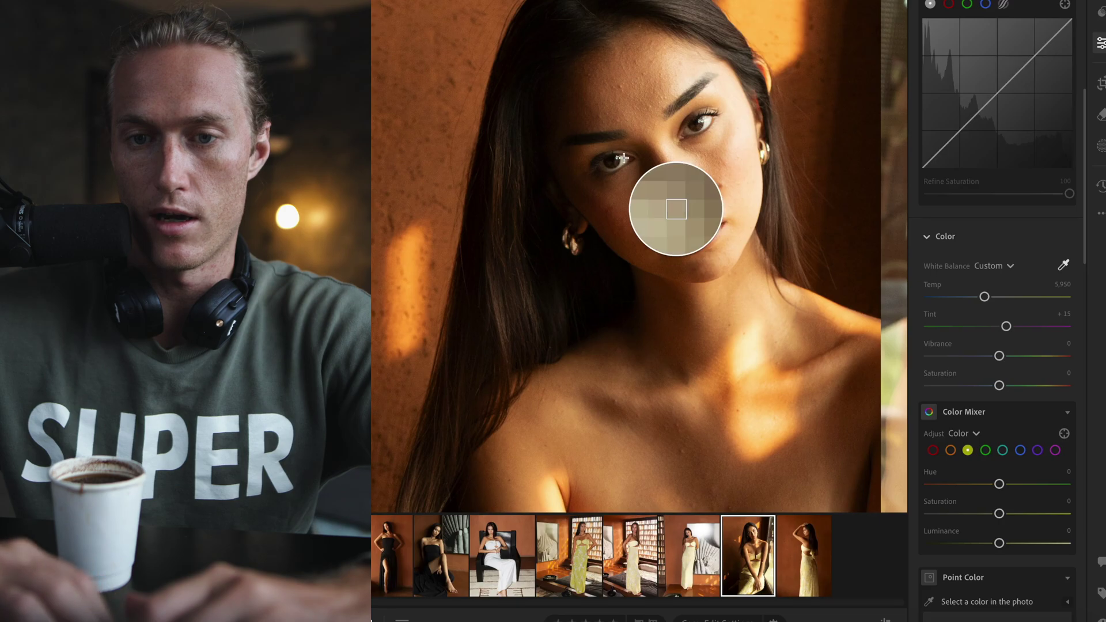
key("z")
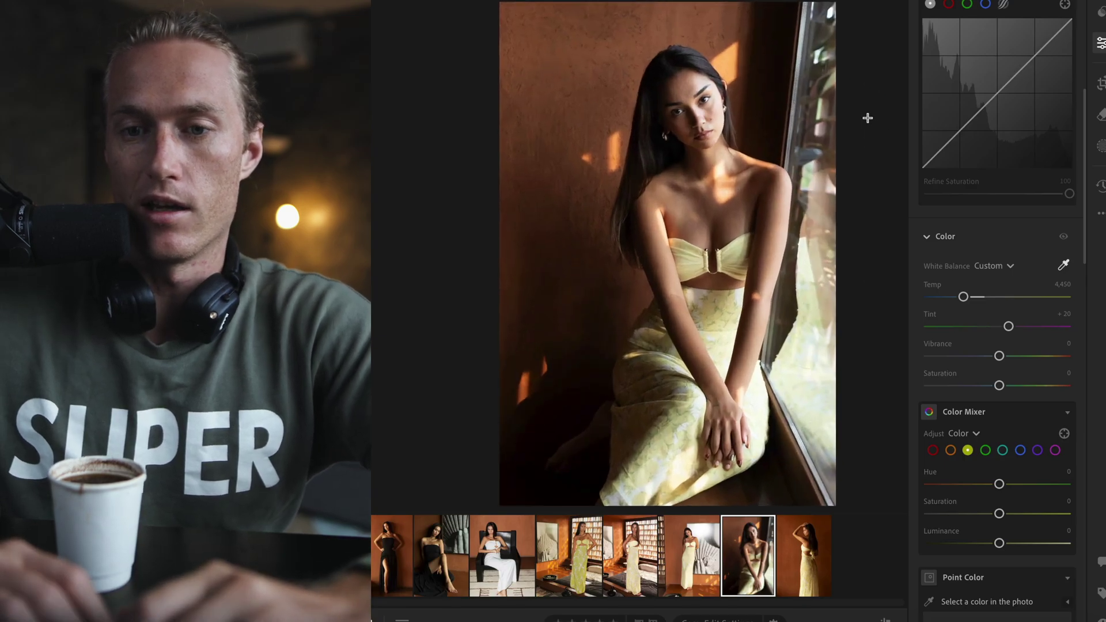
left_click(1061, 237)
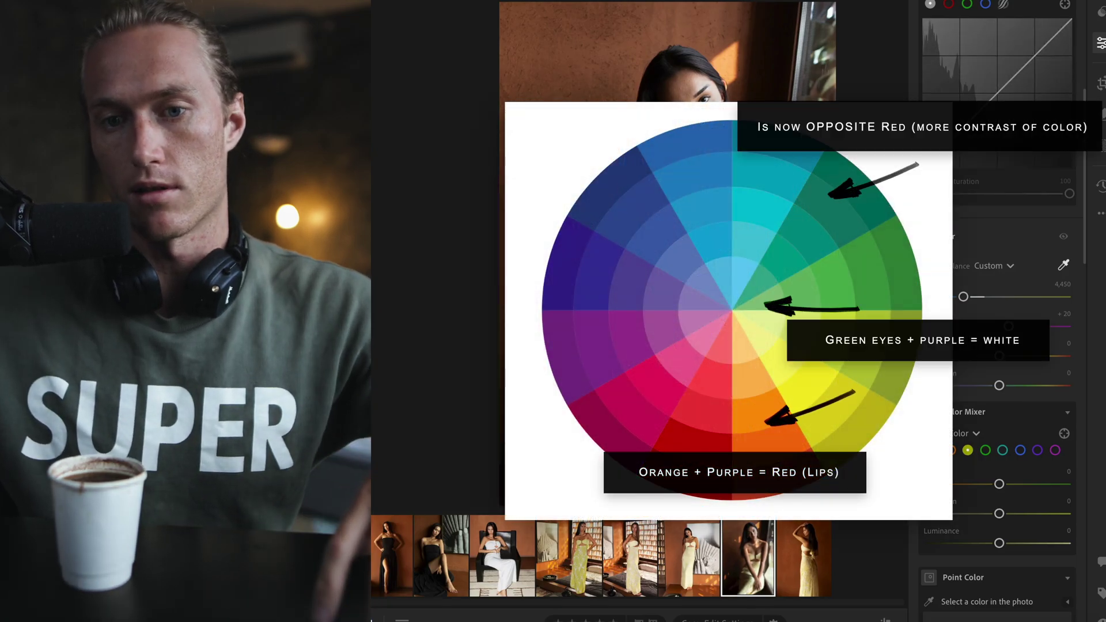
Set the seated portrait's Saturation to +17 and Contrast to +2
left_click(961, 257)
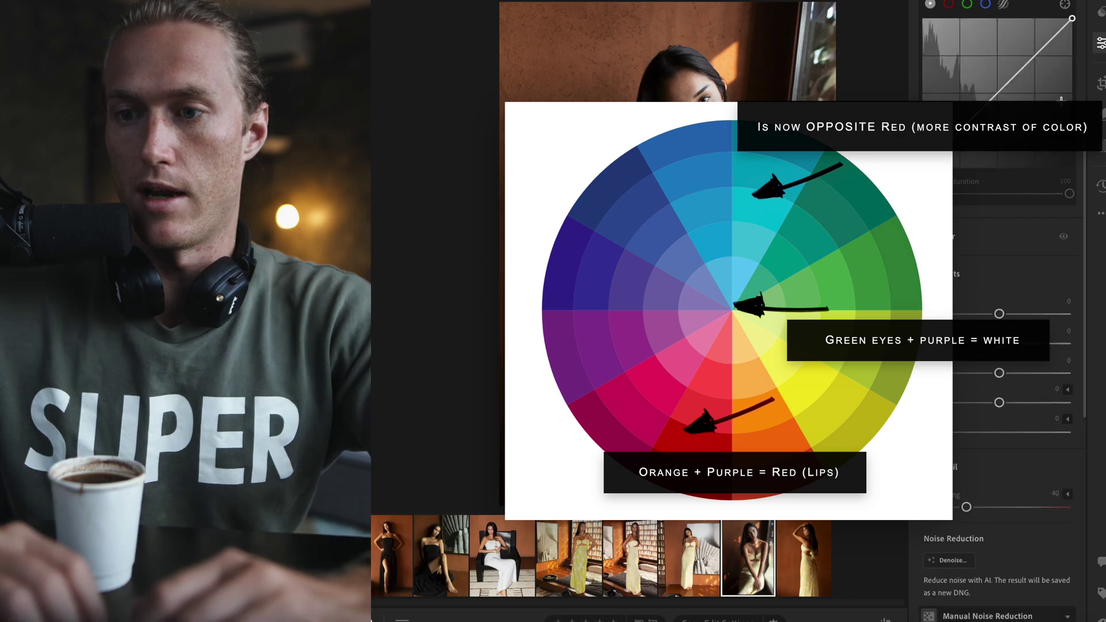
scroll(1063, 105, "up", 6)
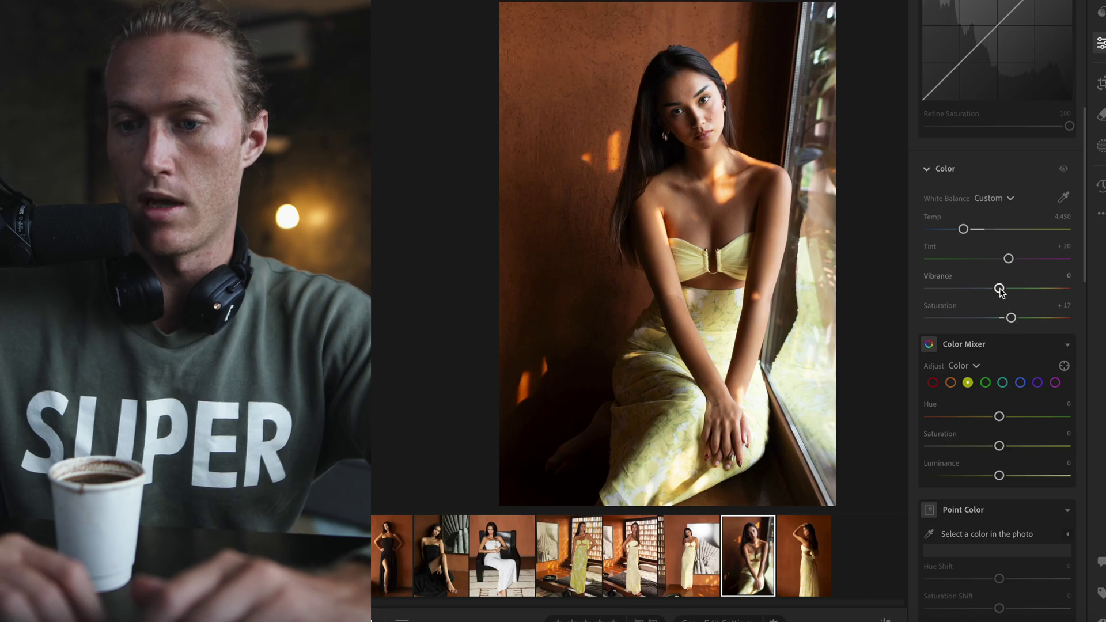
scroll(1010, 294, "up", 7)
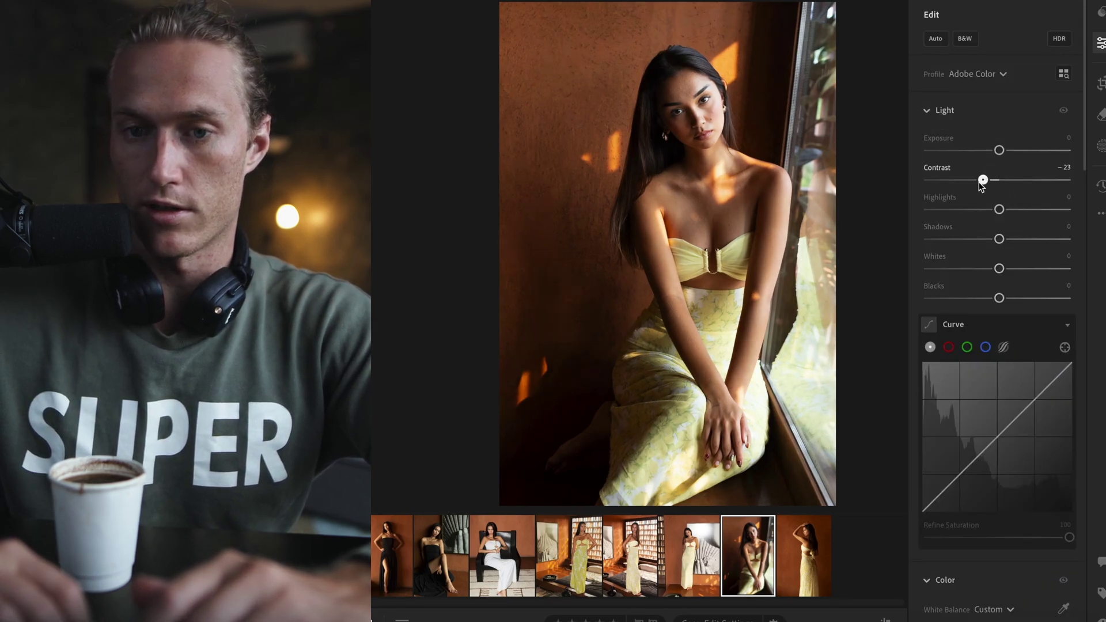
left_click_drag(982, 180, 997, 180)
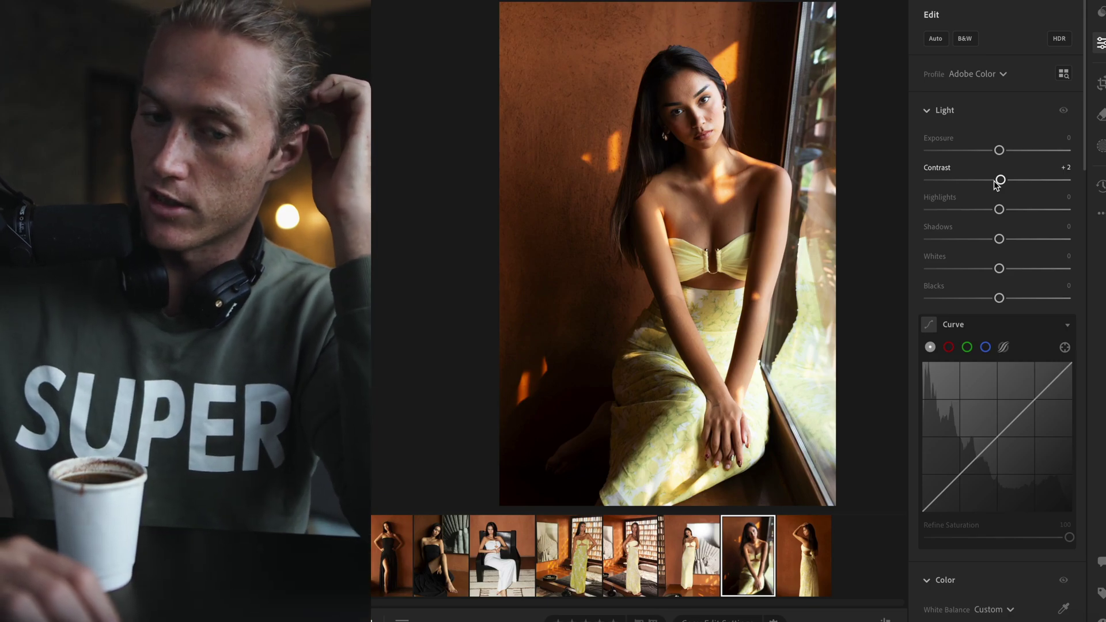
left_click(674, 69)
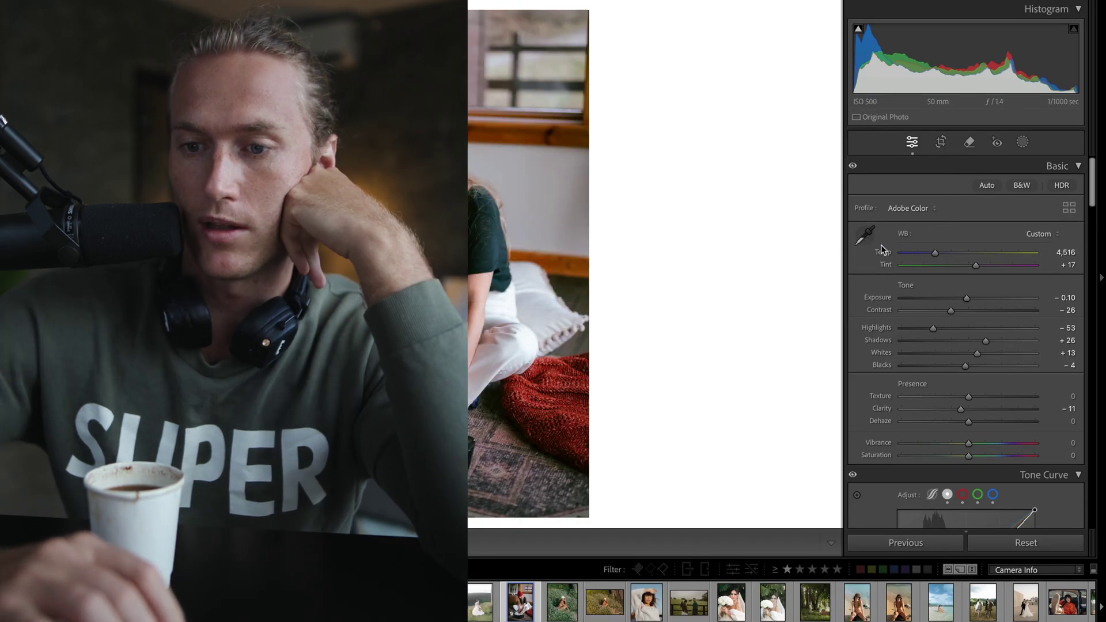
Show the Navigator preview beside the red-beanie photo
key("F7")
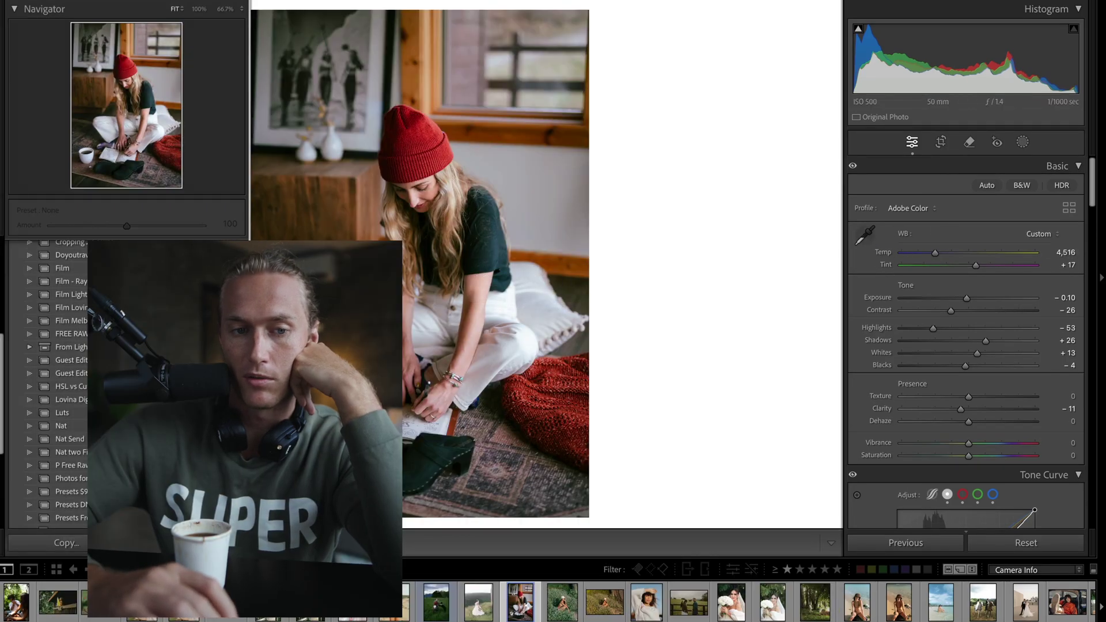
left_click(15, 9)
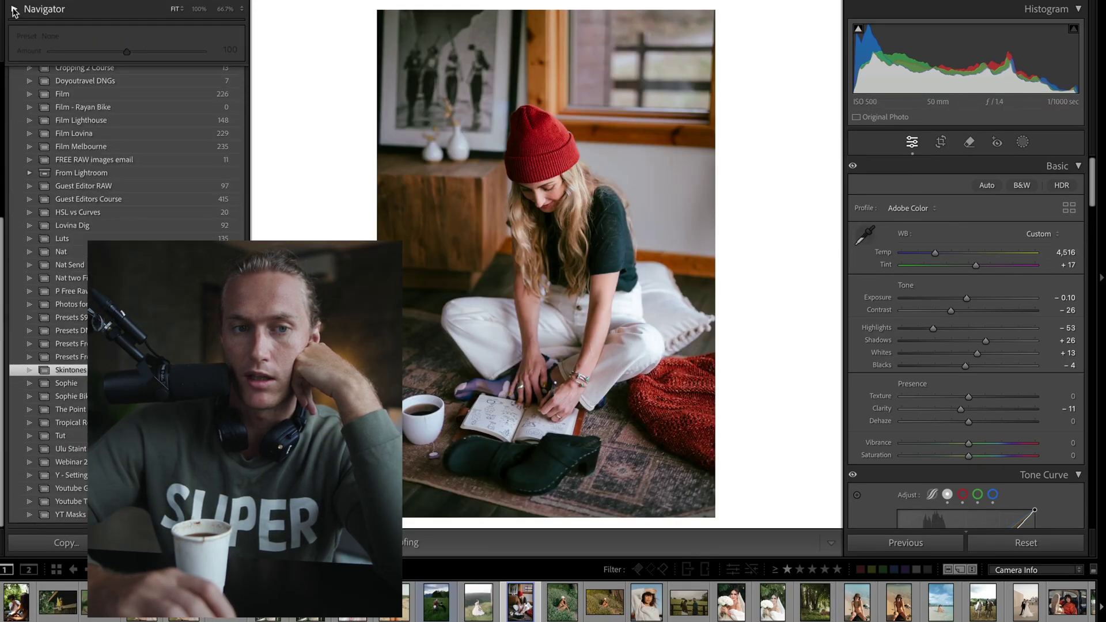
left_click(14, 10)
Set the red-beanie photo's white balance by sampling neutral areas, including the woman's white trousers
left_click(864, 228)
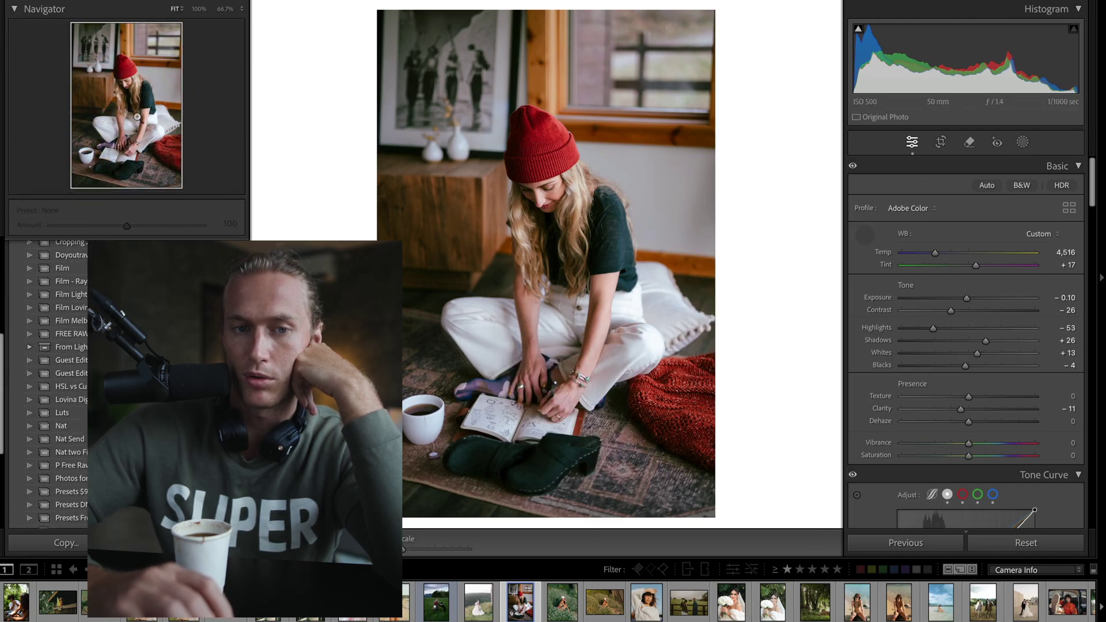
left_click(863, 237)
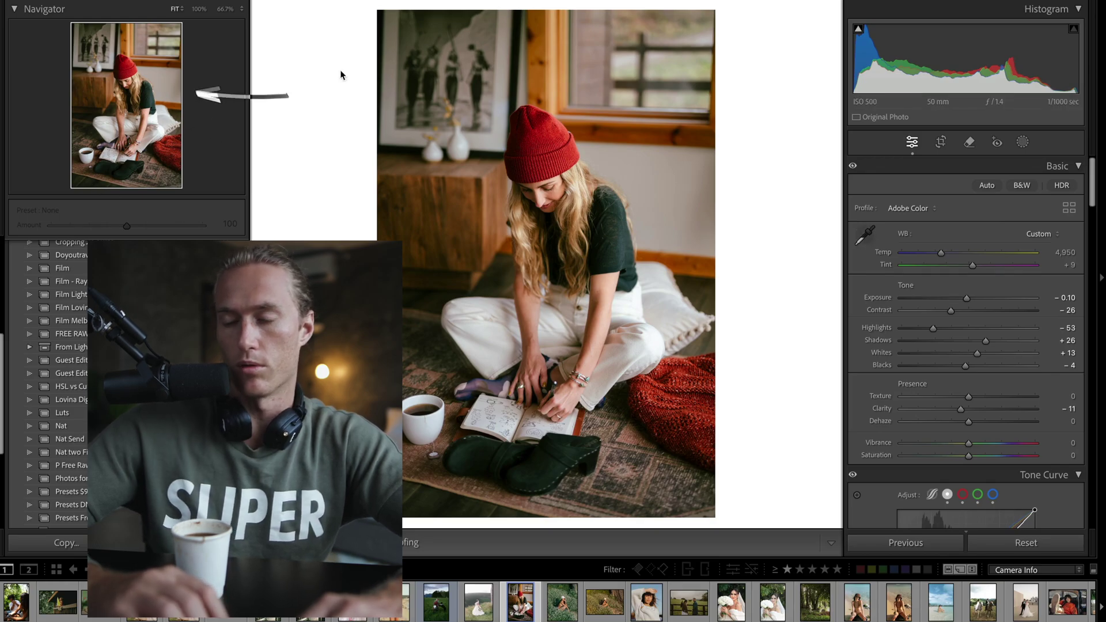
left_click(863, 236)
left_click(612, 377)
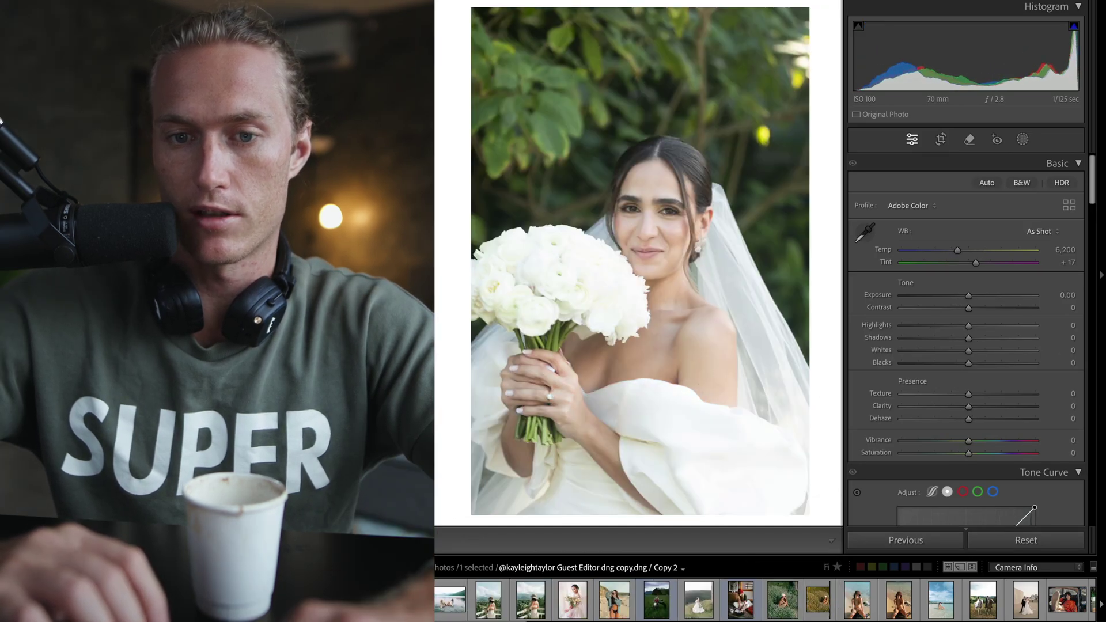
Try Exposure -0.95 and Temp 7,571 on the bride photo, and undo both adjustments
left_click_drag(968, 295, 955, 292)
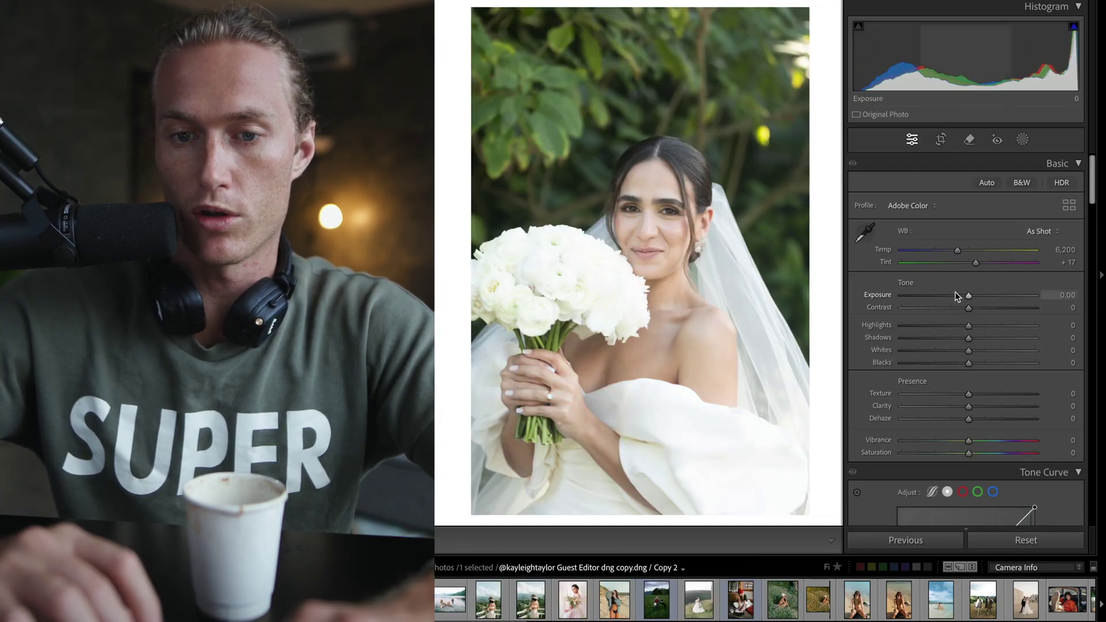
left_click_drag(957, 249, 976, 252)
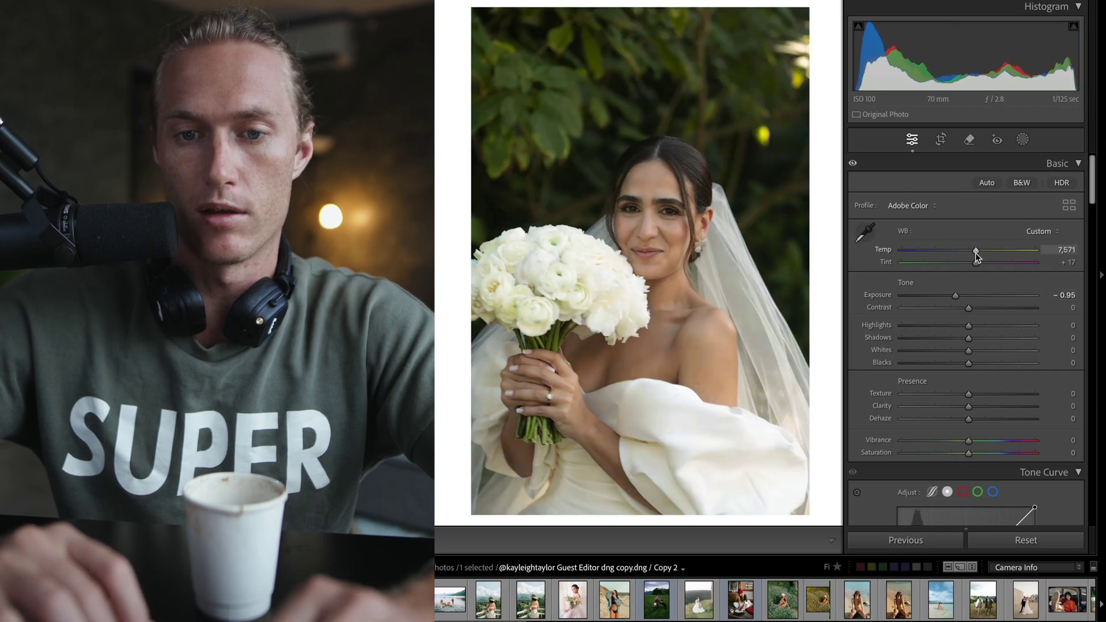
key("ctrl+z")
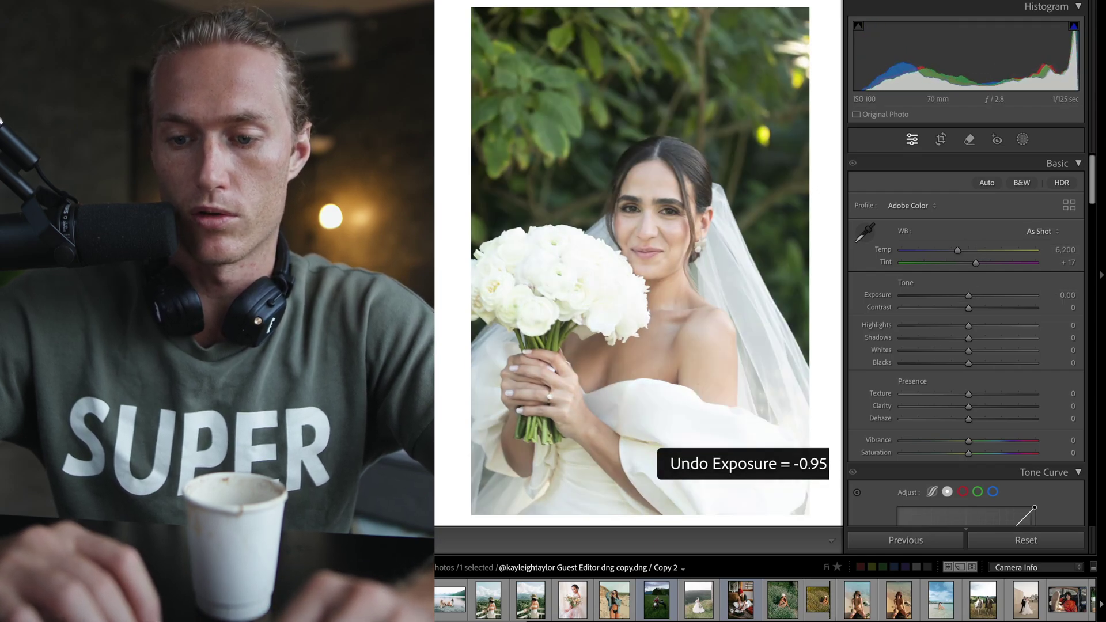
Try Temp 6,800 and Tint +26 on the photo of the family on a motorbike, and undo the white balance changes
key("Left")
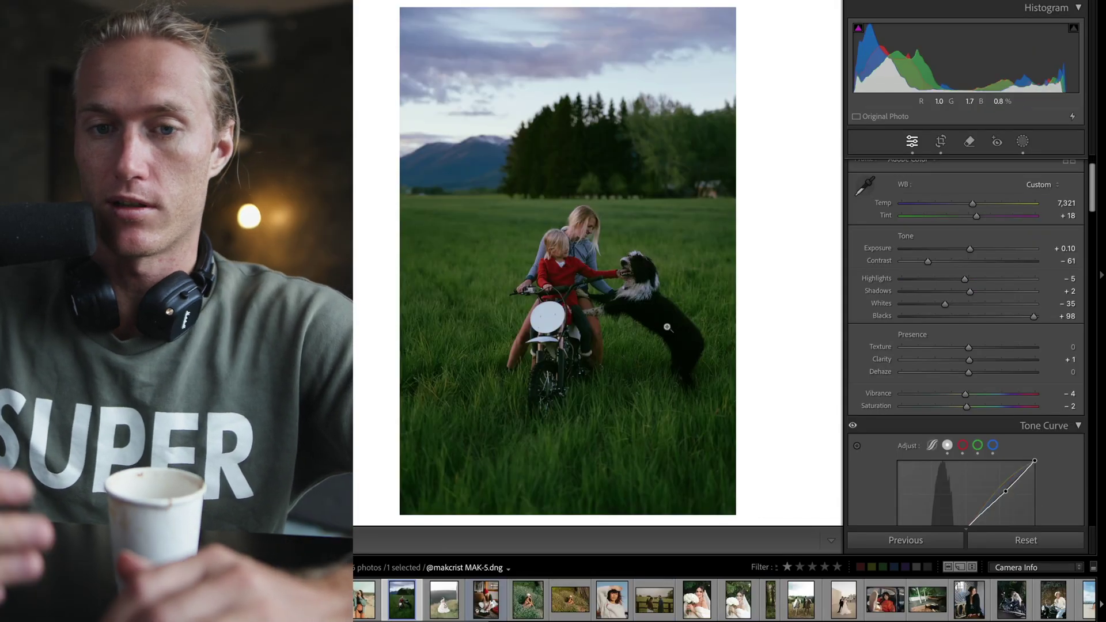
left_click(519, 225)
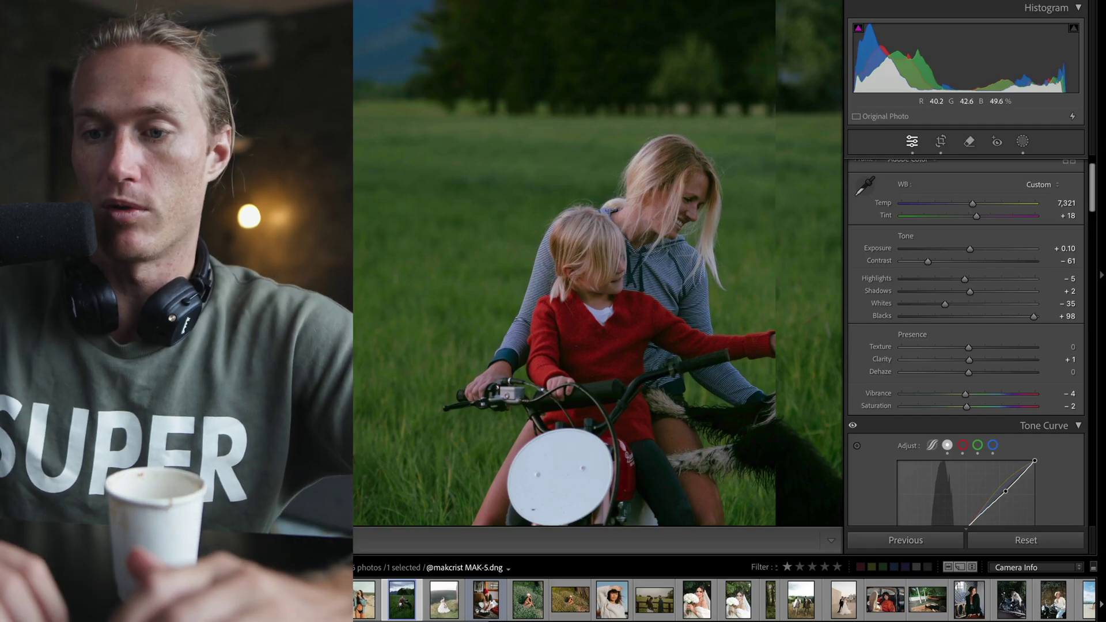
left_click_drag(972, 203, 980, 214)
left_click(714, 298)
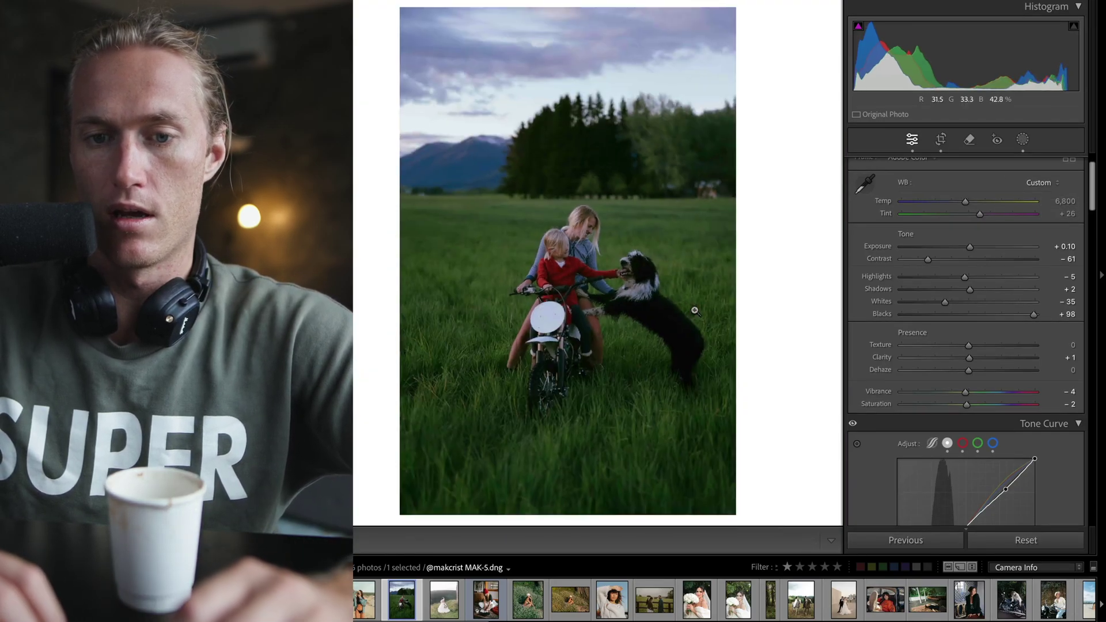
key("ctrl+z")
key("ctrl+z")
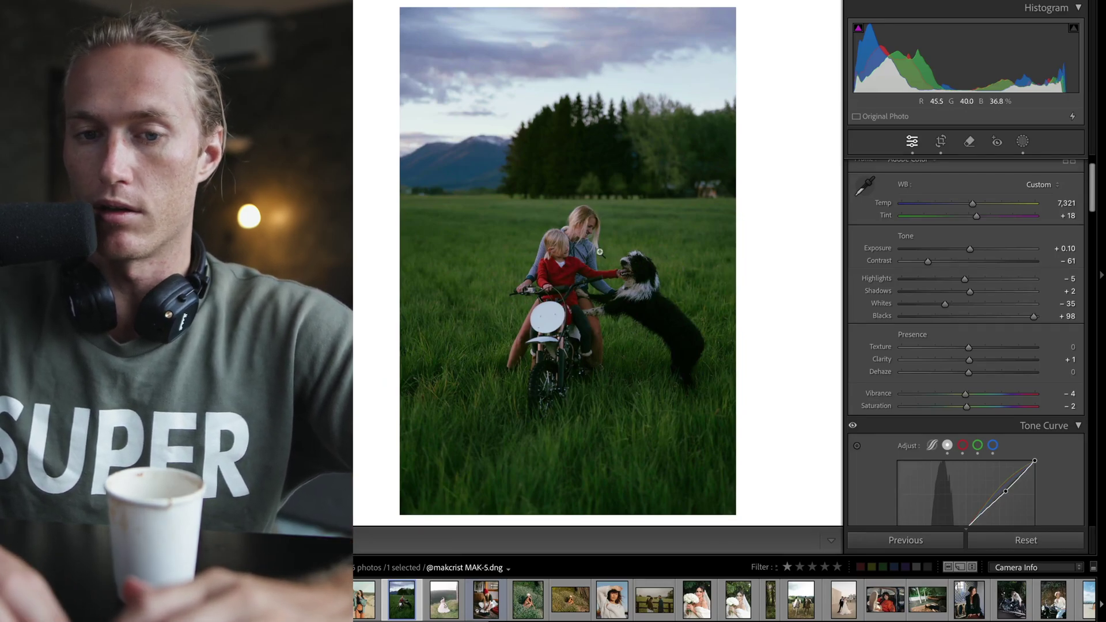
Set the motorbike photo's Temp to 7,344 and Tint to +26 while viewing the family up close
left_click(599, 252)
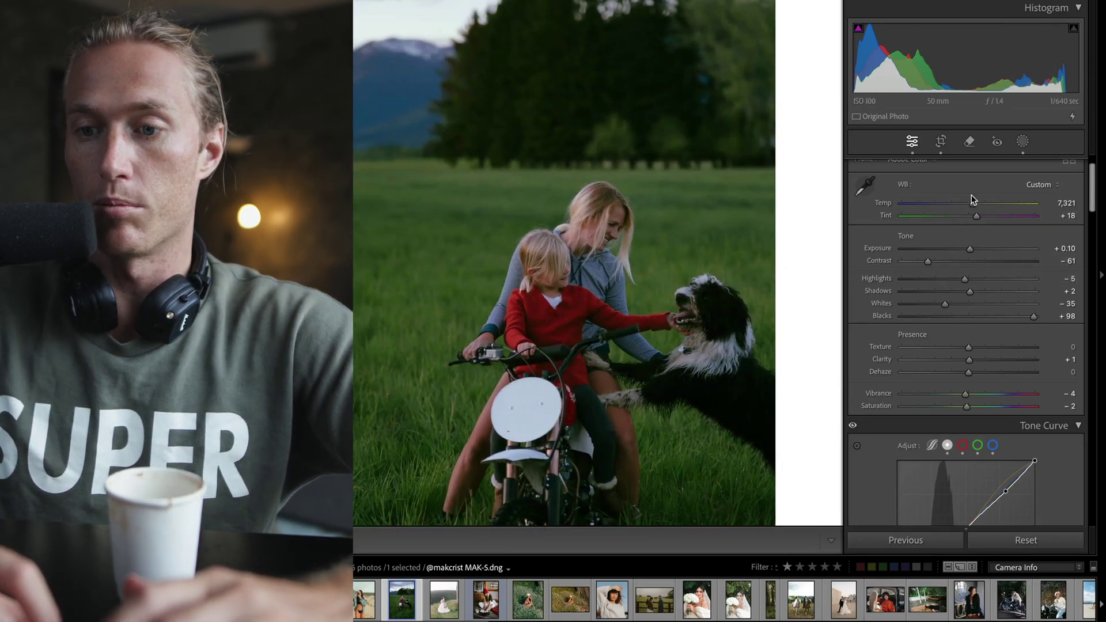
left_click_drag(972, 199, 976, 213)
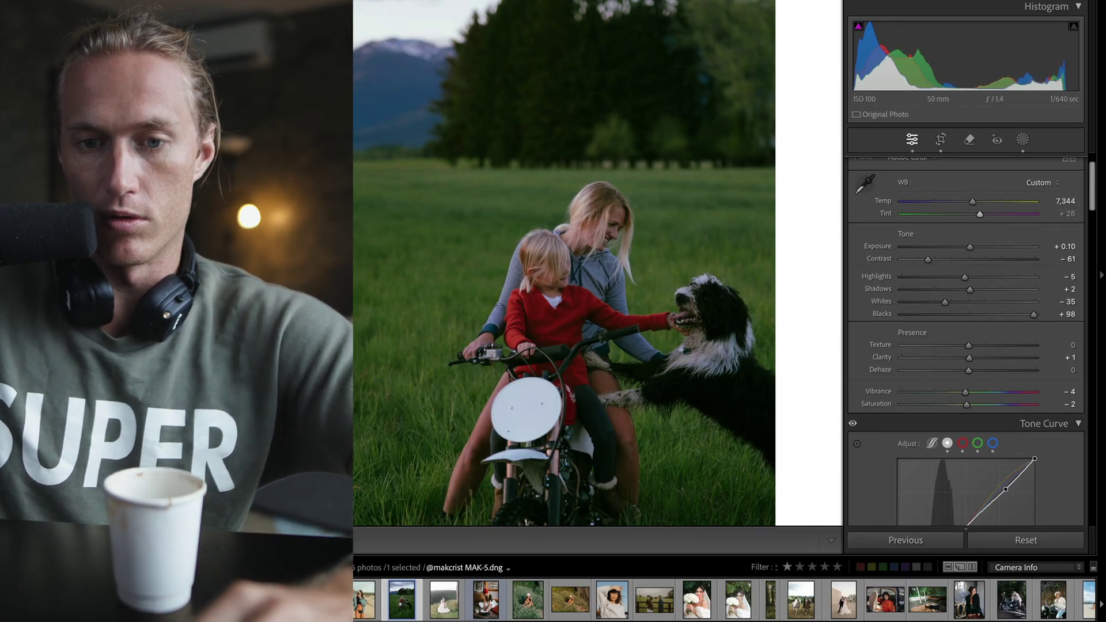
Undo the last adjustment on the photo of the family on a motorbike
key("ctrl+z")
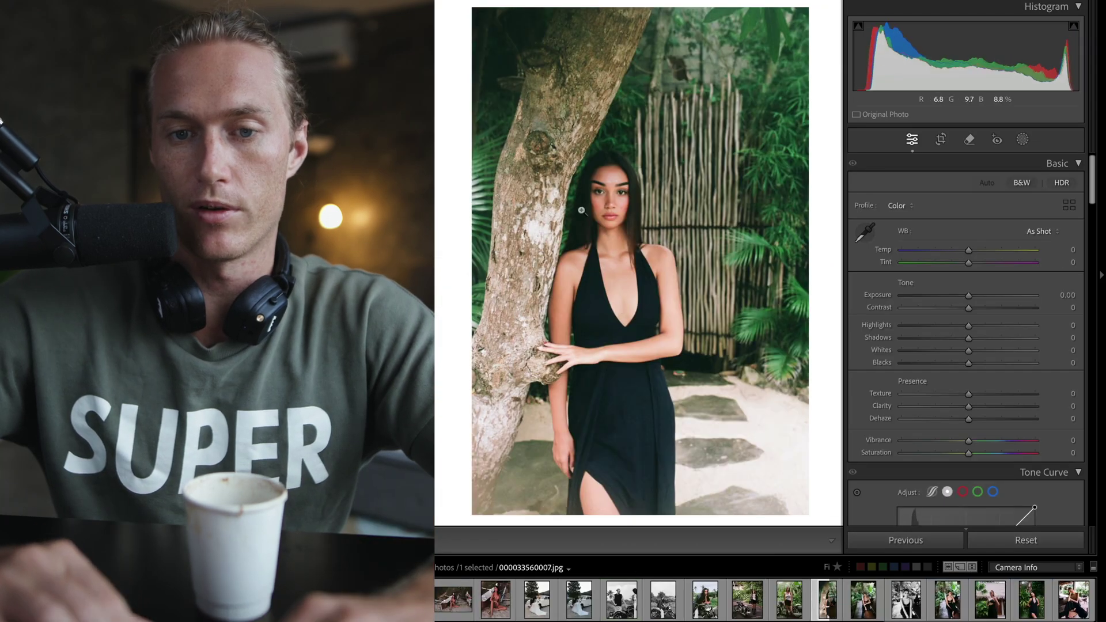
Examine the skin tones of the woman in the black dress up close, from her shoulder to her face
left_click(581, 210)
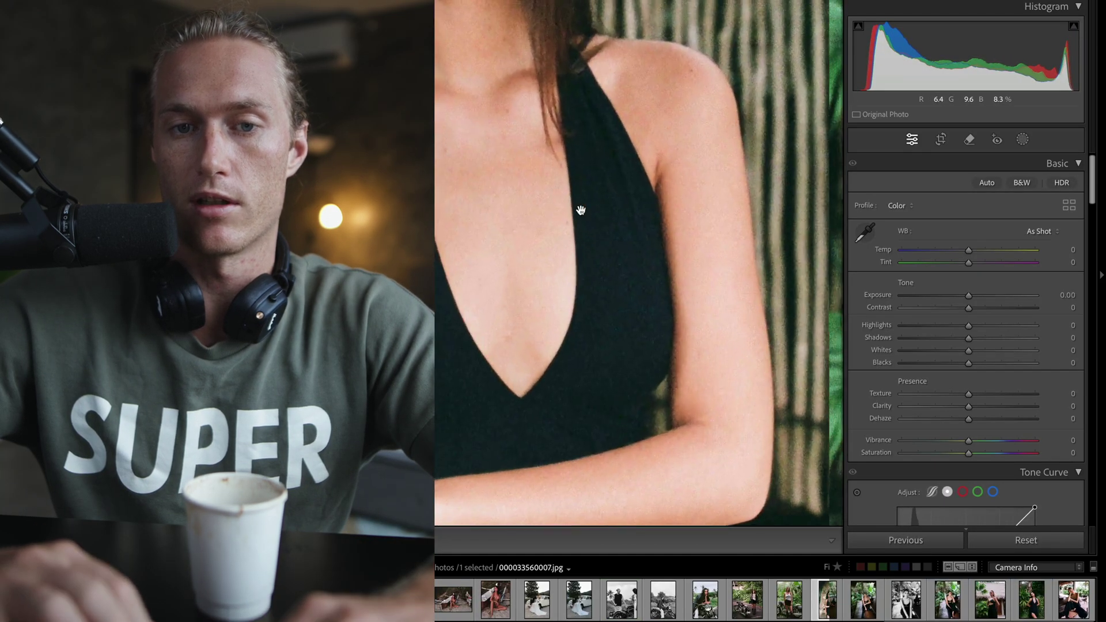
left_click_drag(580, 210, 749, 521)
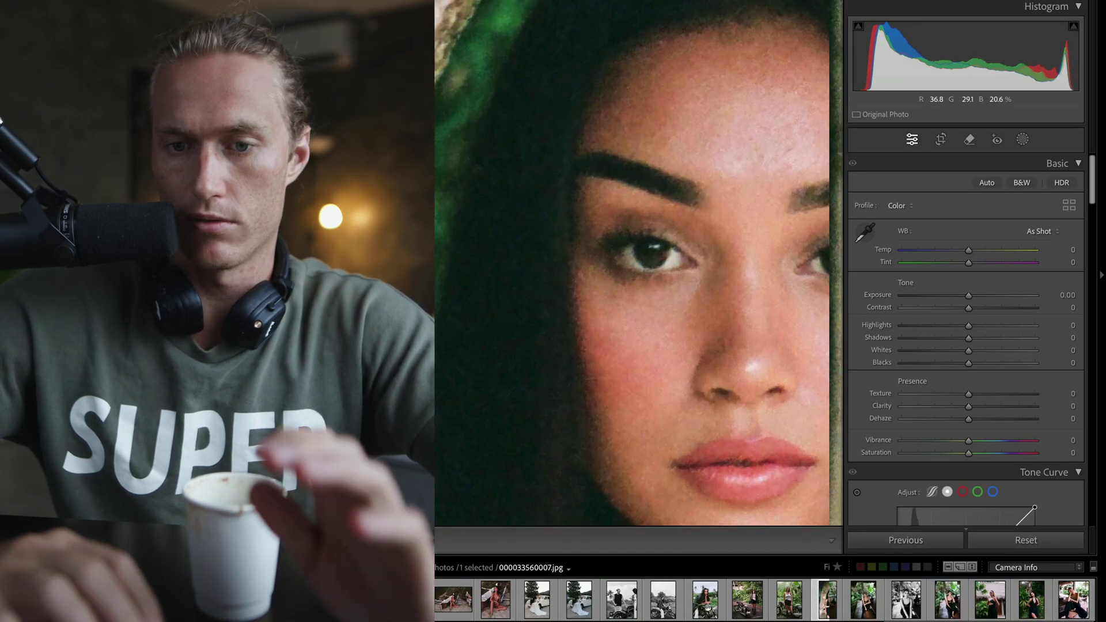
left_click(818, 331)
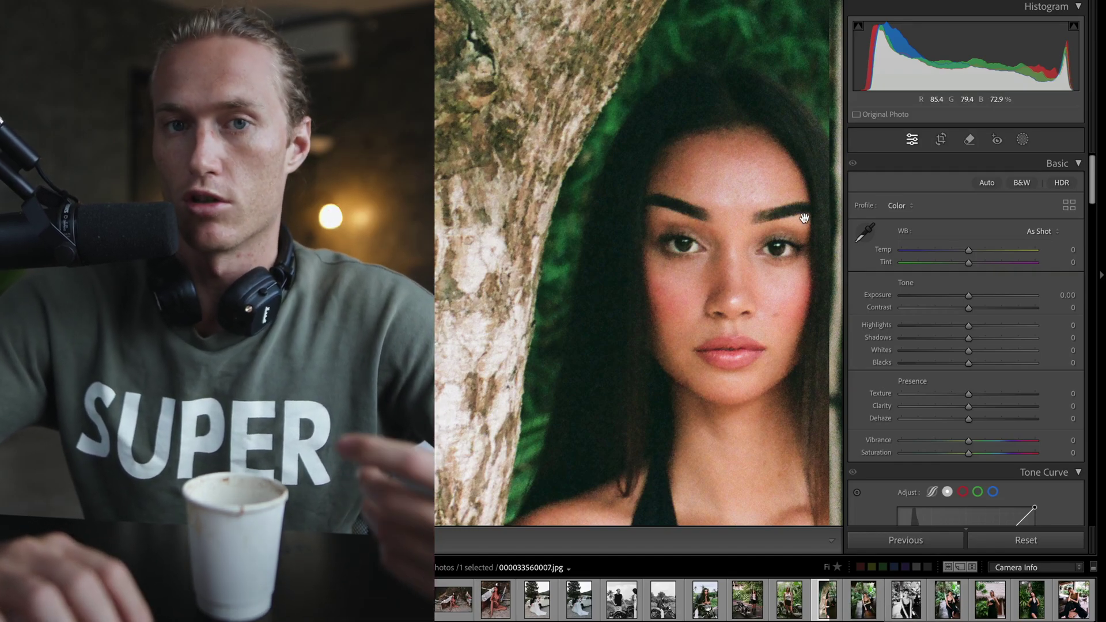
Browse the photo collection and examine the skin tones in the close-up of the light-haired, green-eyed woman's face
scroll(766, 599, "left", 3)
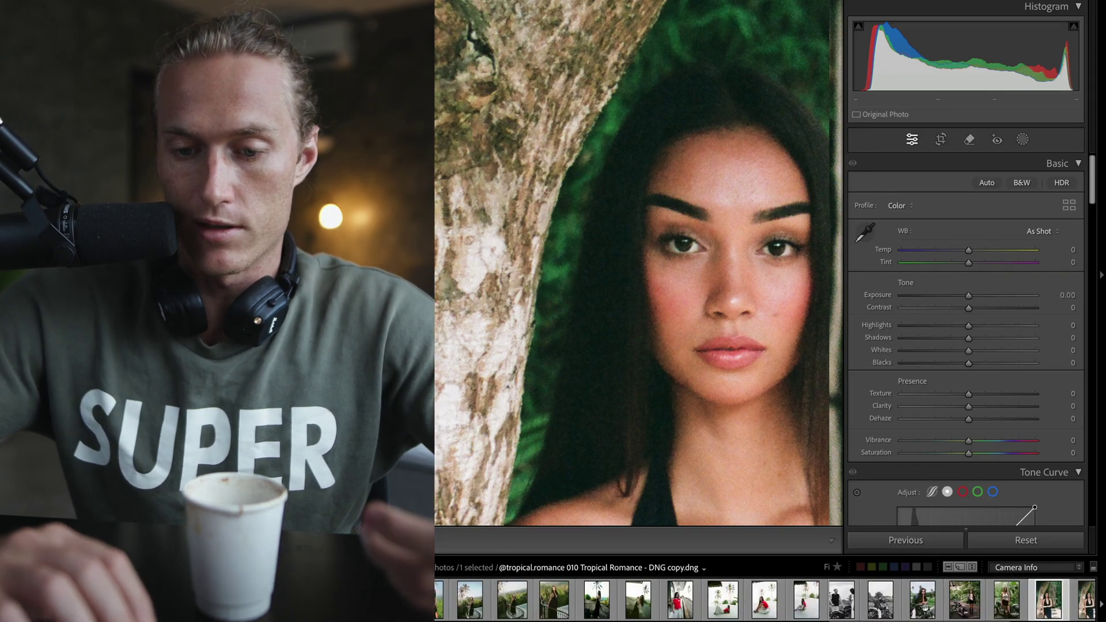
scroll(766, 599, "left", 10)
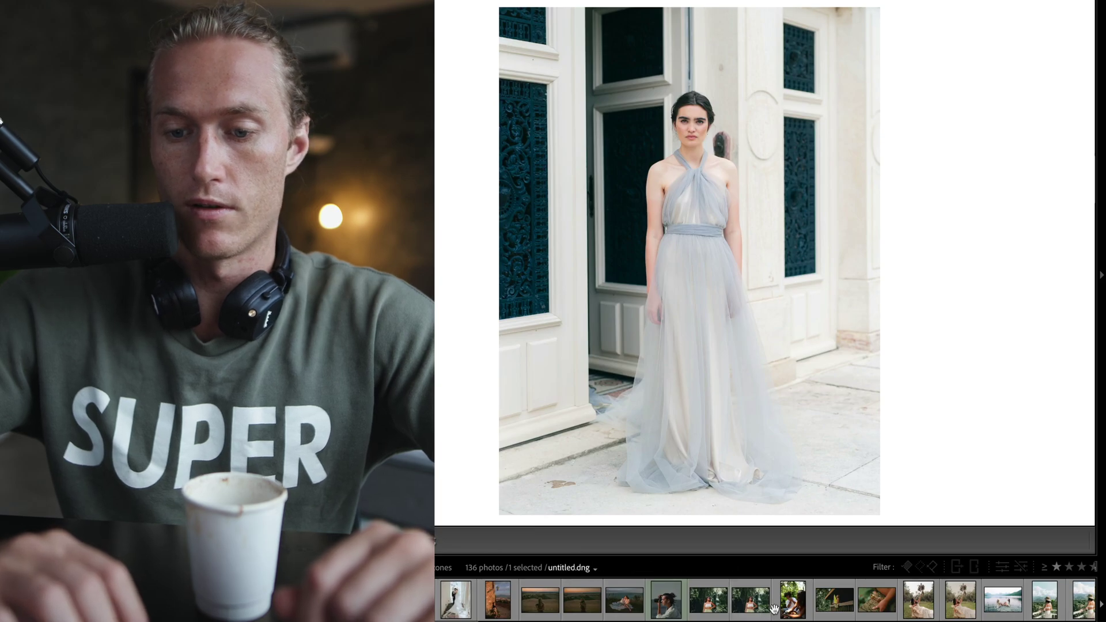
scroll(921, 600, "down", 4)
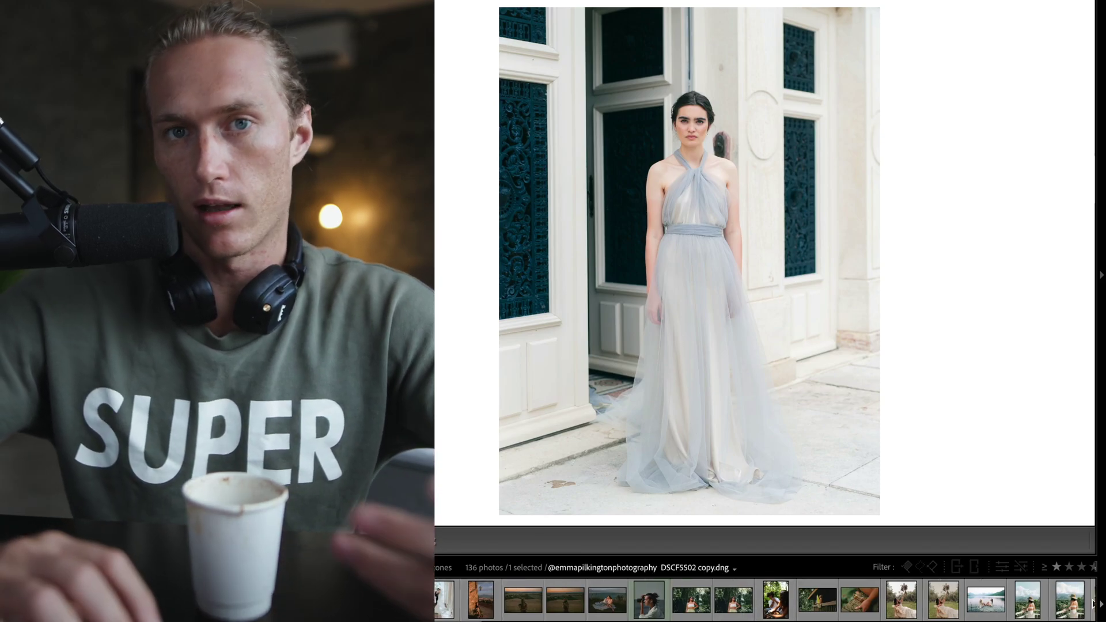
scroll(1090, 601, "down", 8)
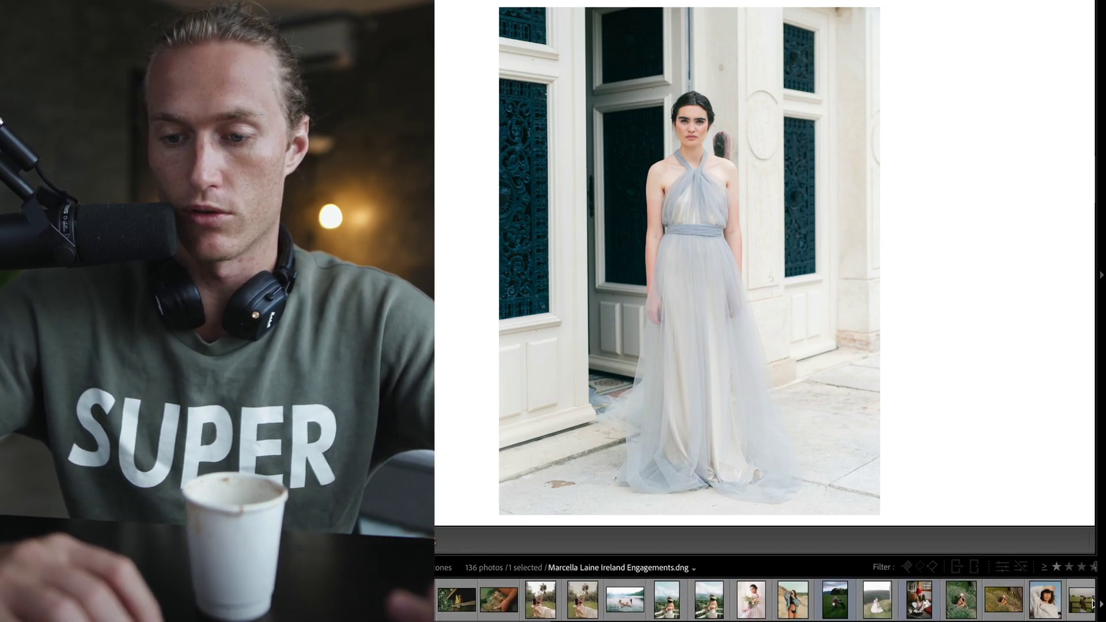
scroll(1090, 601, "down", 4)
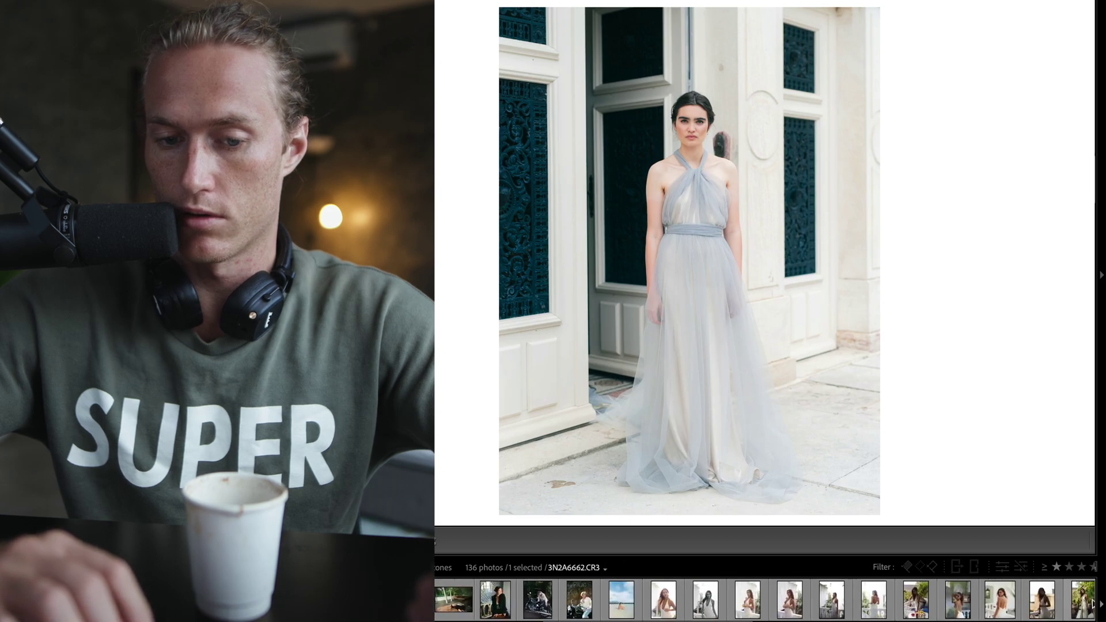
left_click(645, 599)
left_click(712, 226)
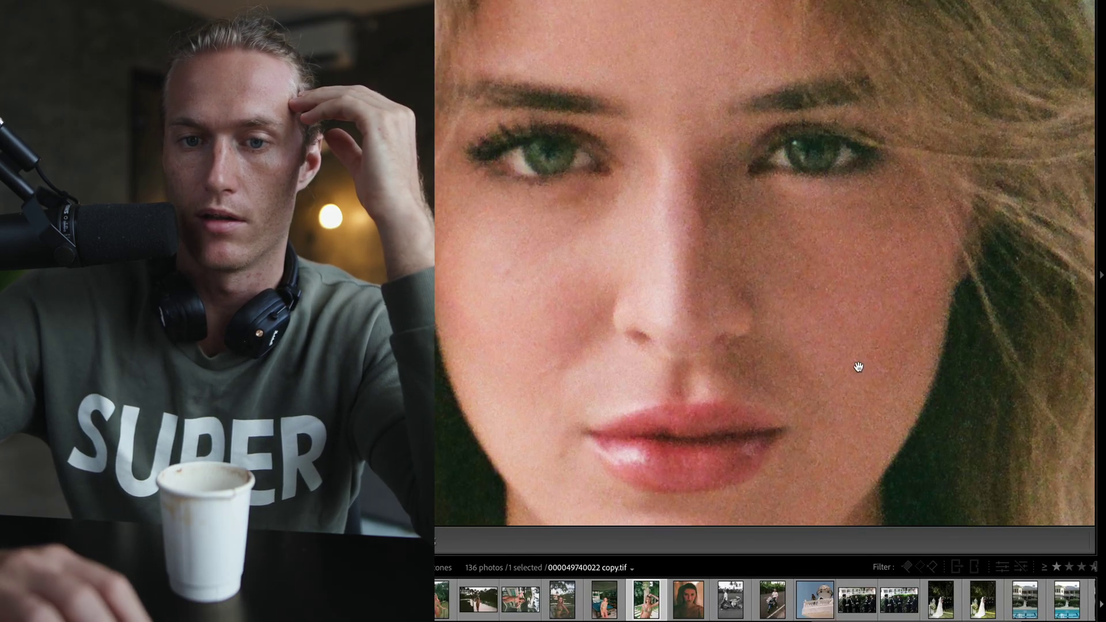
left_click(857, 366)
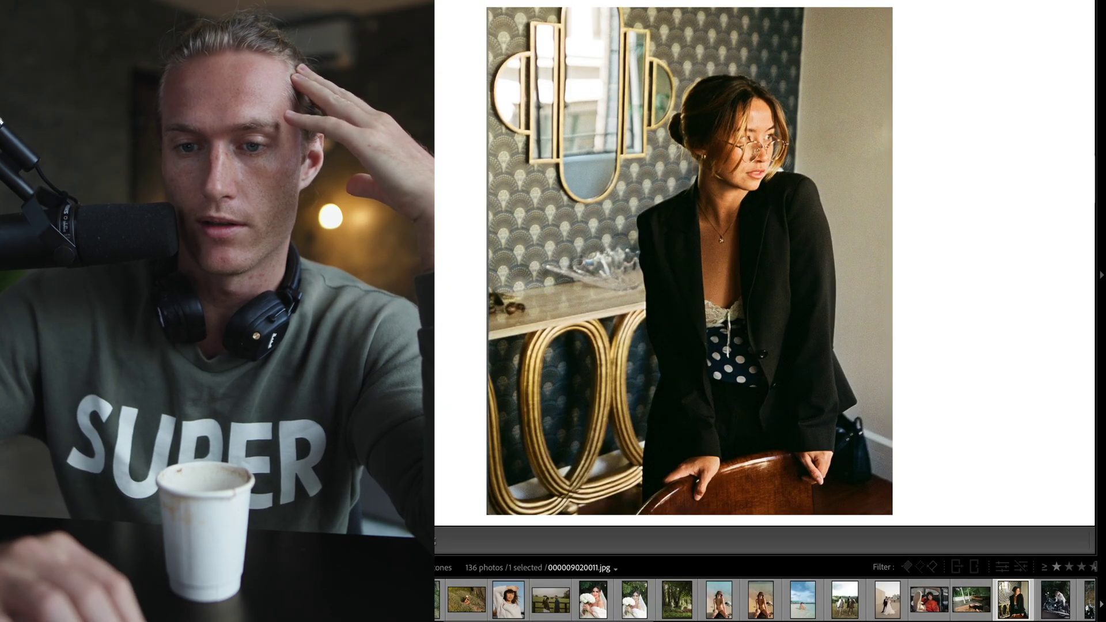
Set the white balance of the black-blazer portrait by sampling the woman's white lace top as the neutral
key("w")
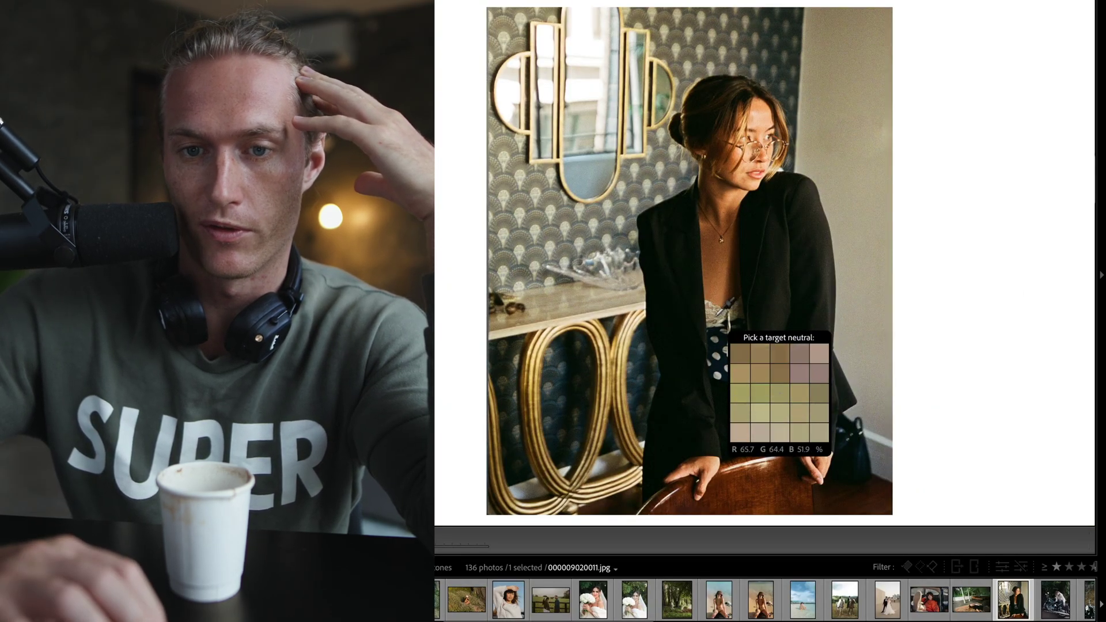
left_click(717, 315)
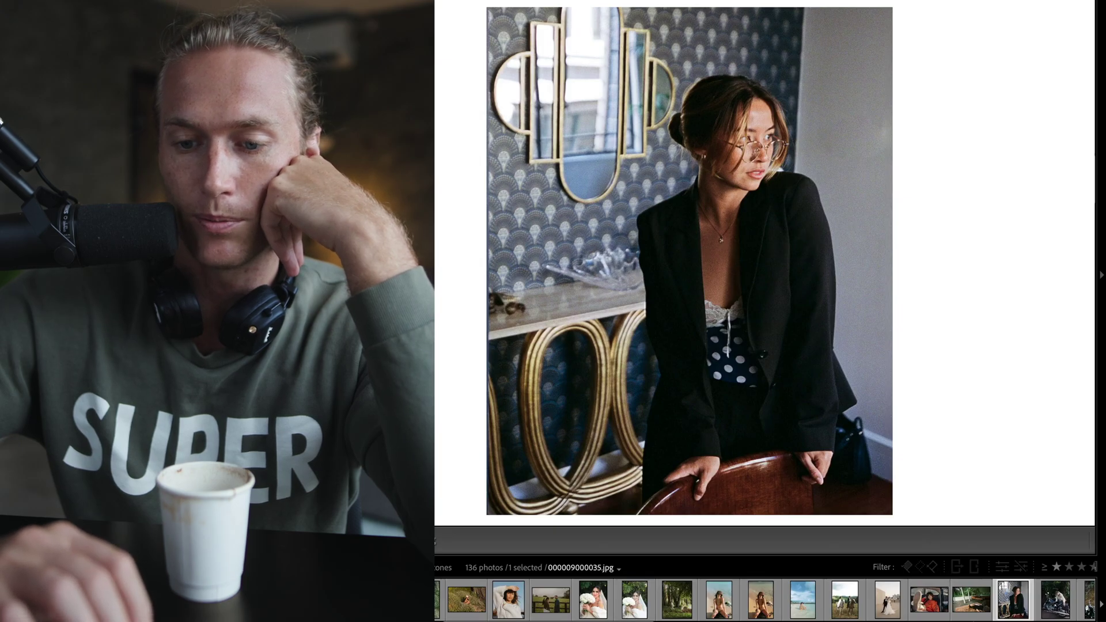
key("Left")
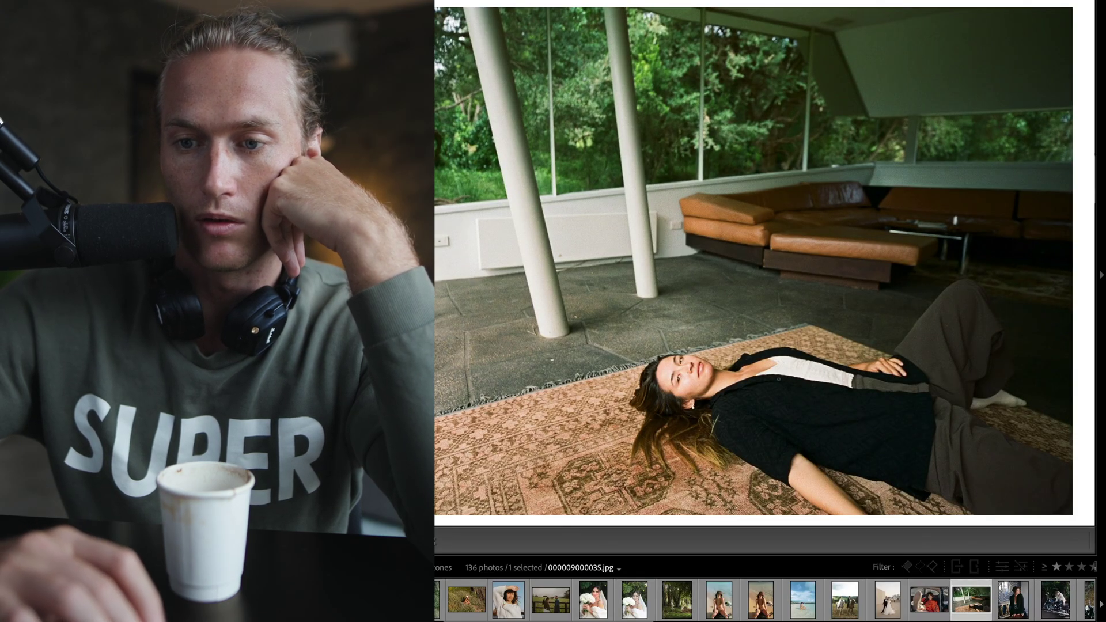
key("w")
key("Escape")
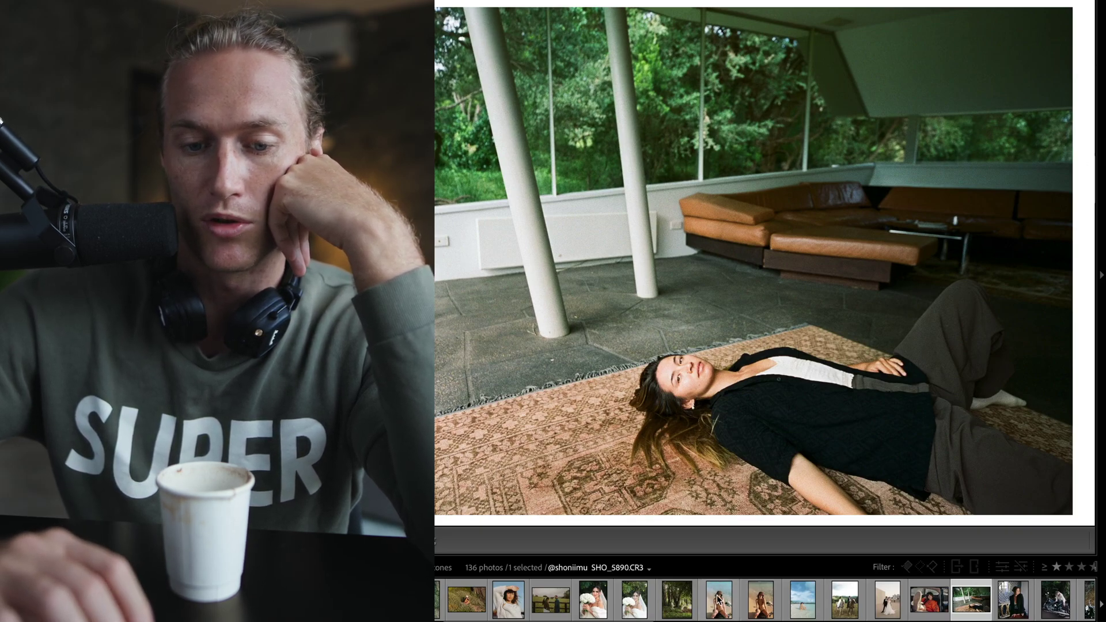
Undo the temperature change on the photo of the bride and groom on horseback
scroll(1023, 602, "down", 10)
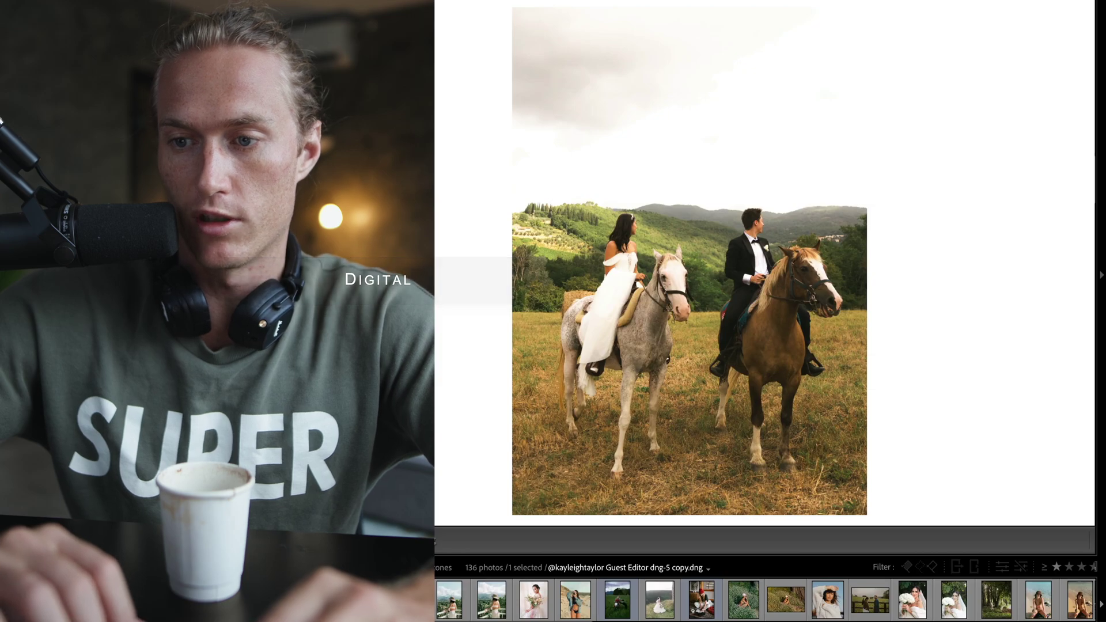
key("ctrl+z")
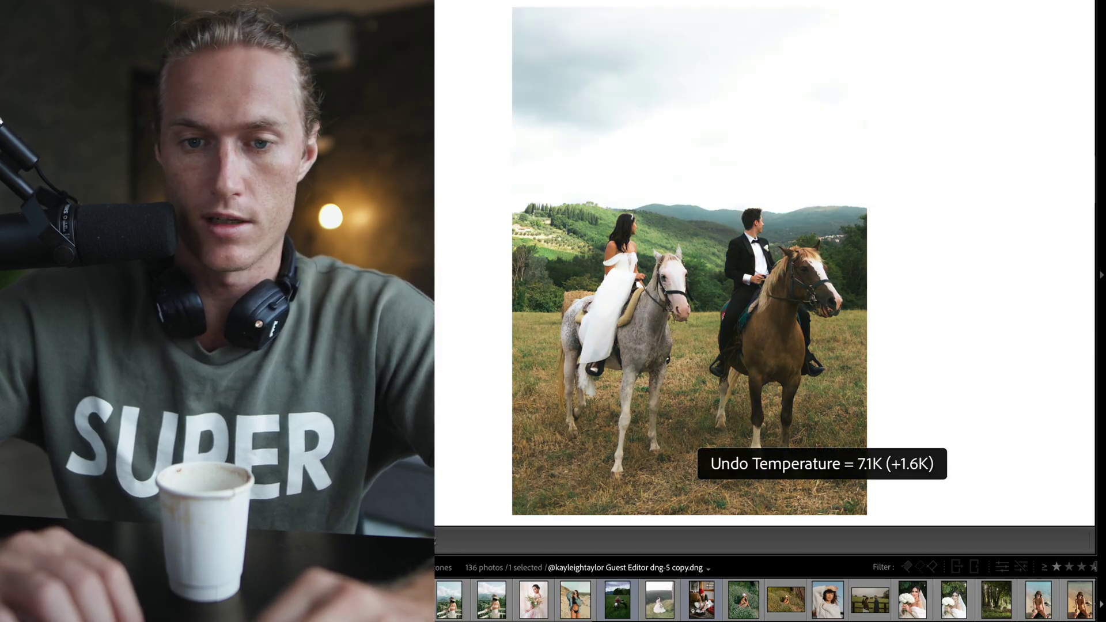
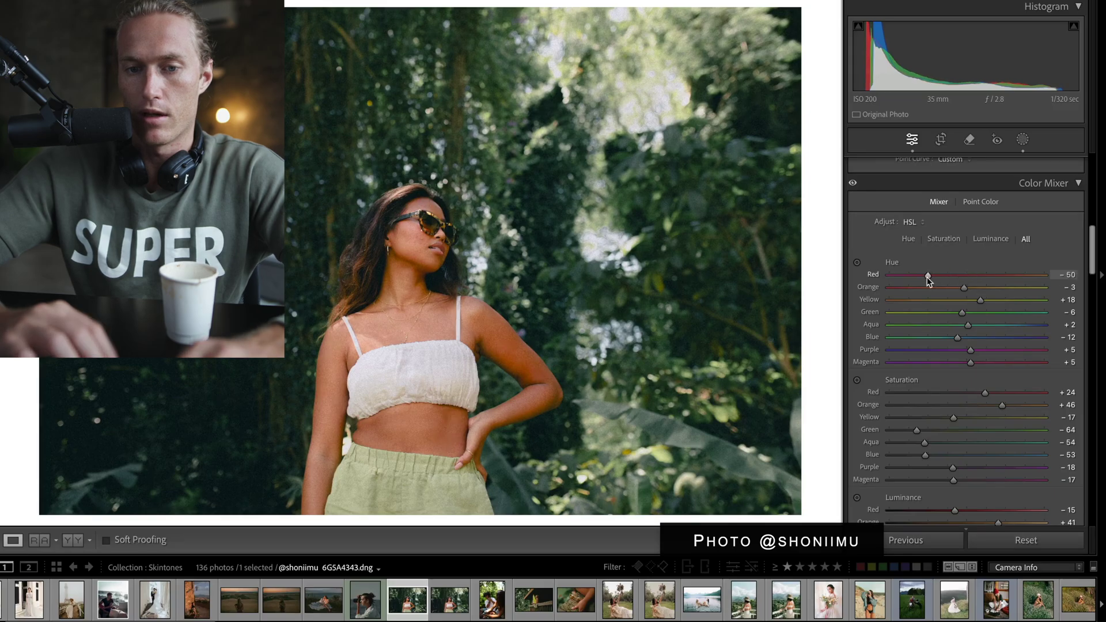
Undo the Color Mixer's Red hue shift on the photo of the woman in sunglasses and a white top
key("ctrl+z")
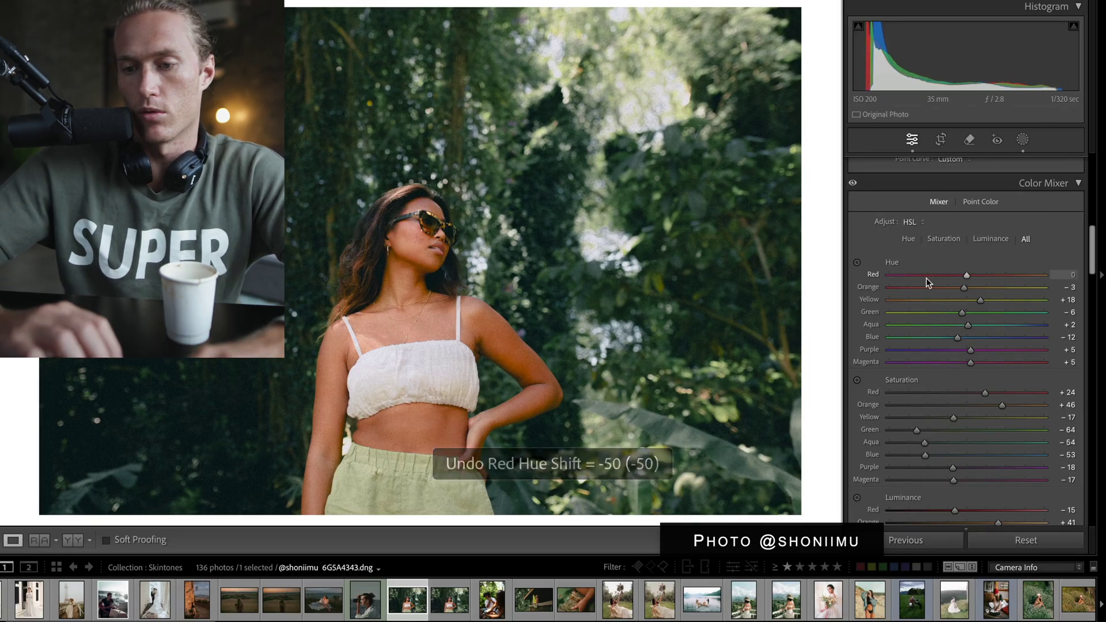
scroll(965, 276, "up", 6)
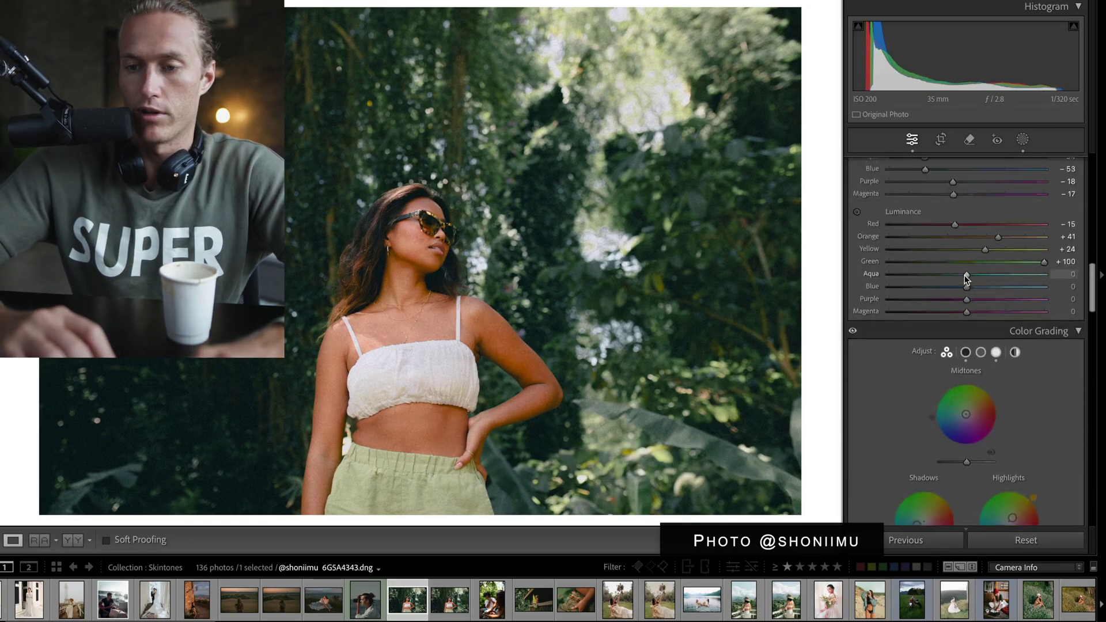
scroll(966, 279, "down", 5)
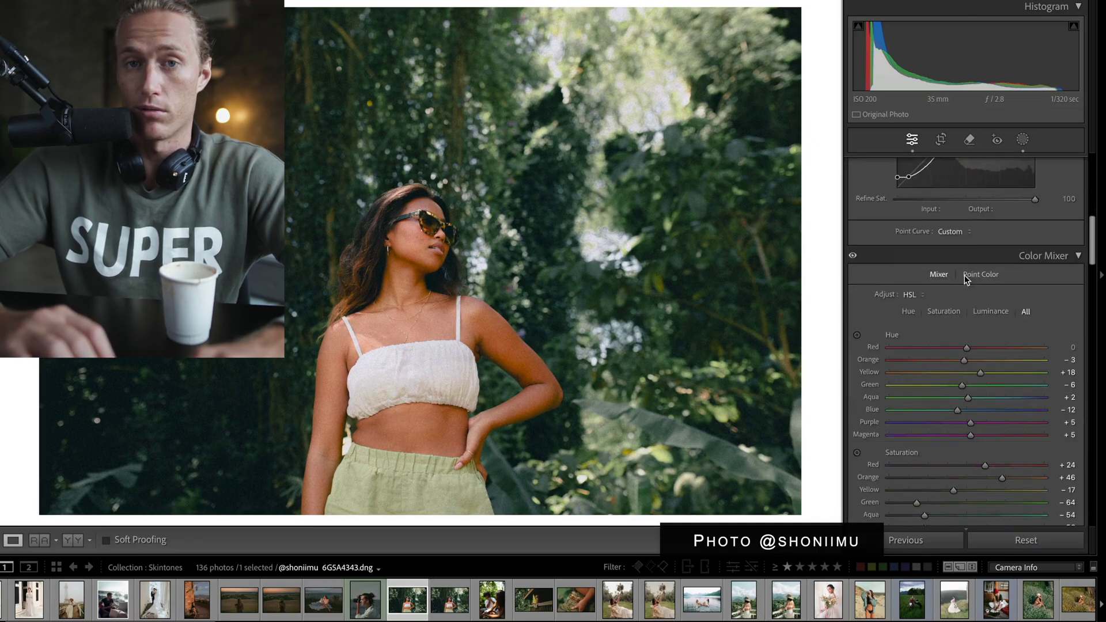
Try a strong negative Red hue and an Orange hue of -10 in the Color Mixer, and undo both shifts
left_click_drag(966, 347, 882, 347)
key("ctrl+z")
mouse_move(963, 359)
left_mouse_down()
mouse_move(911, 359)
mouse_move(959, 359)
left_mouse_up()
key("ctrl+z")
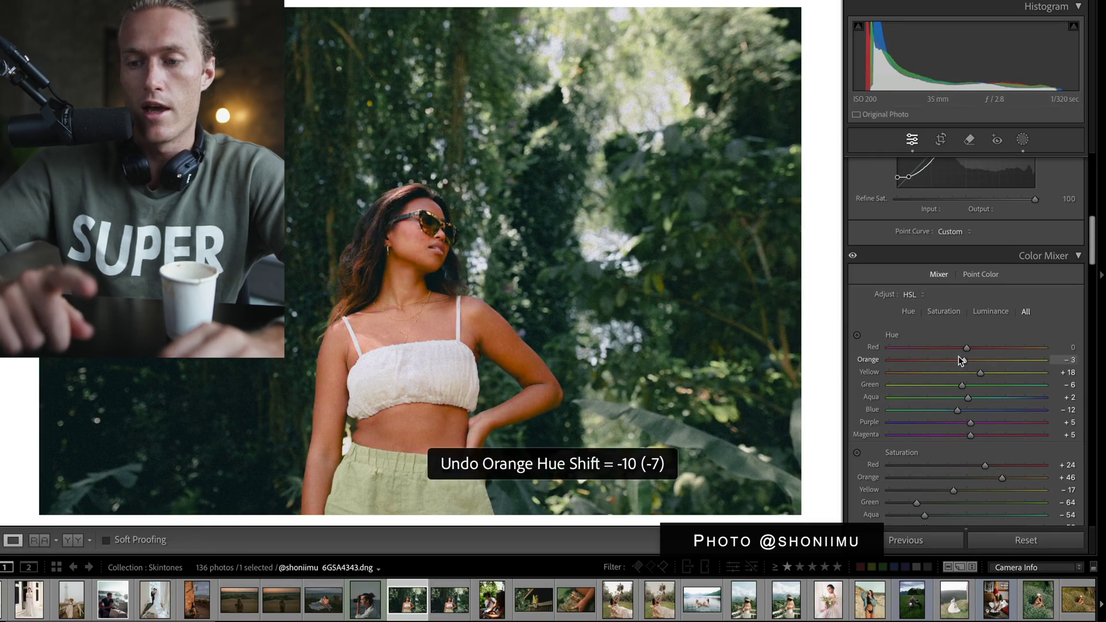
Reset the Red Primary hue in Calibration, and try it at -100
scroll(961, 360, "down", 15)
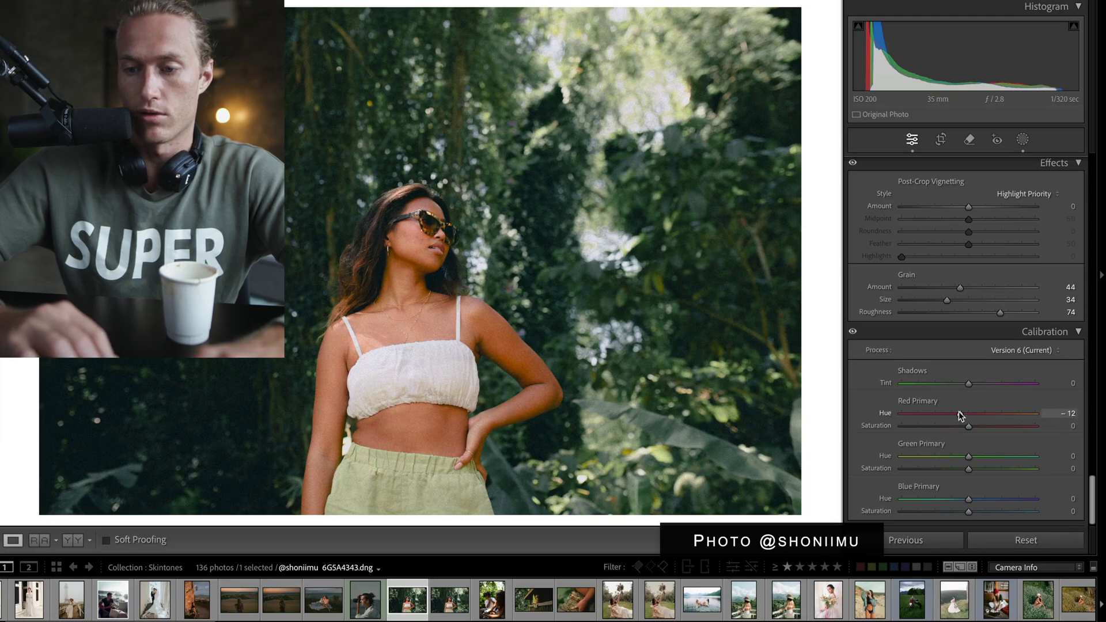
double_click(965, 411)
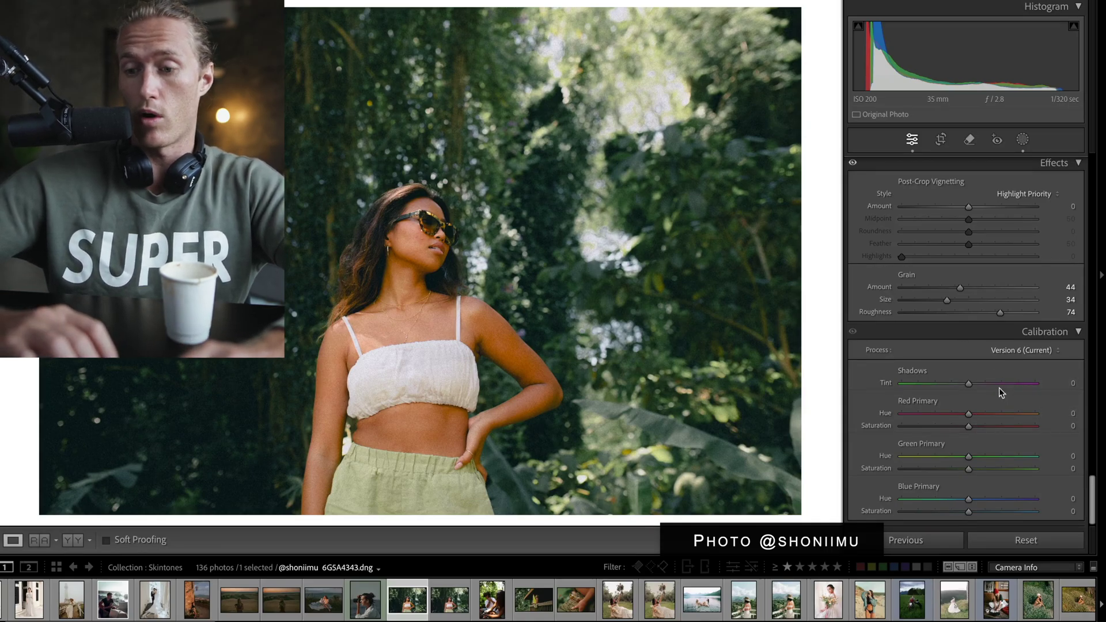
left_click_drag(958, 412, 880, 415)
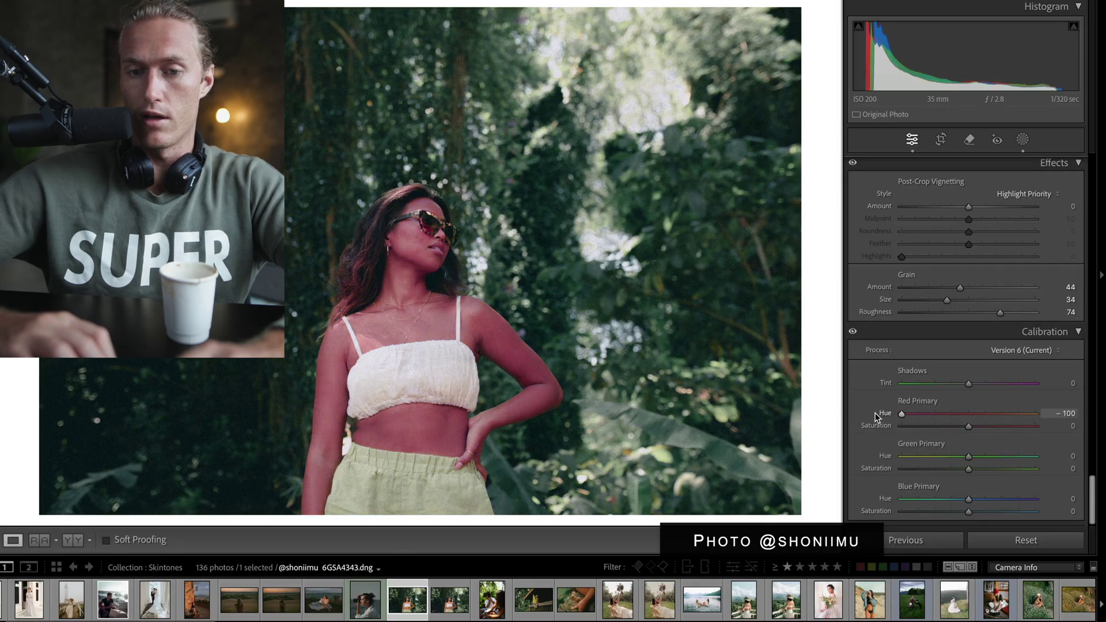
Try Orange saturation 100 and a Red hue shift of -95 in the Color Mixer, and undo both changes
scroll(938, 310, "up", 15)
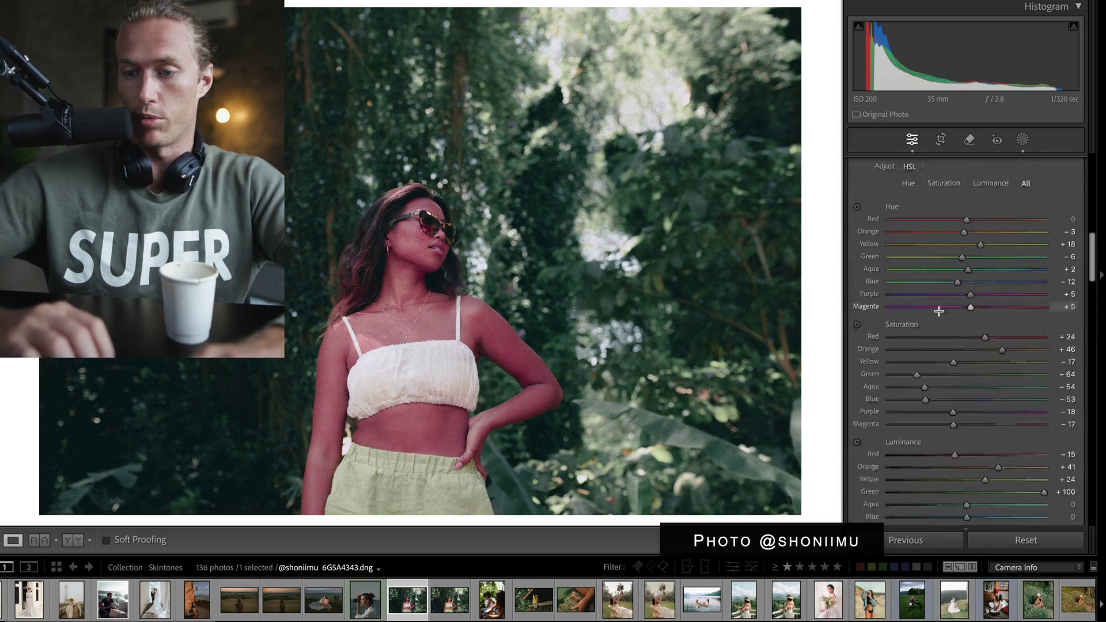
scroll(940, 314, "down", 3)
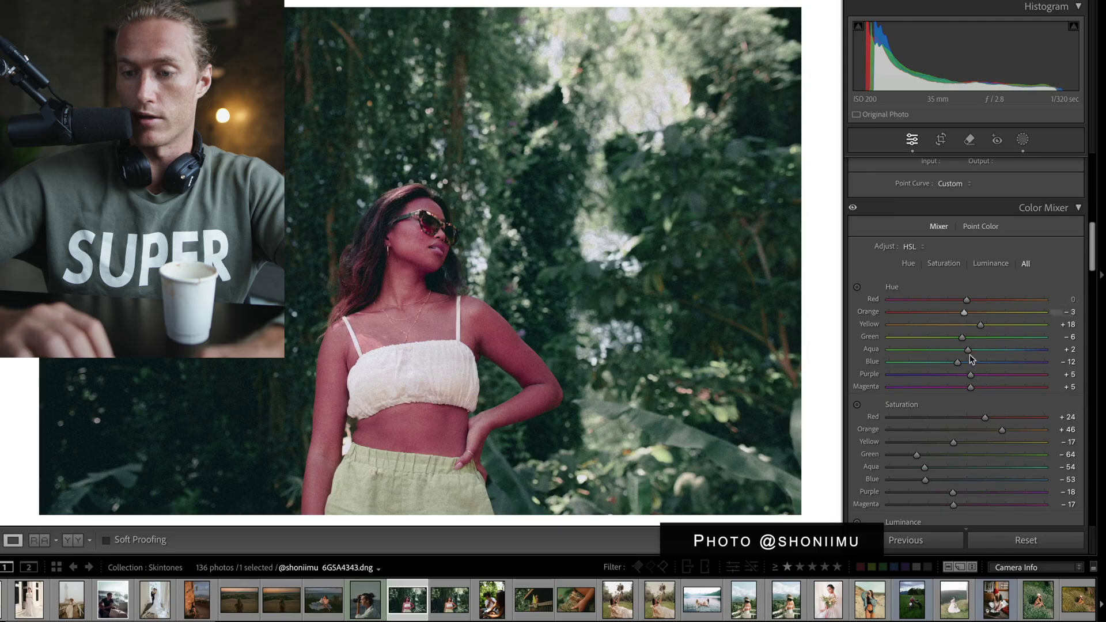
key("ctrl+z")
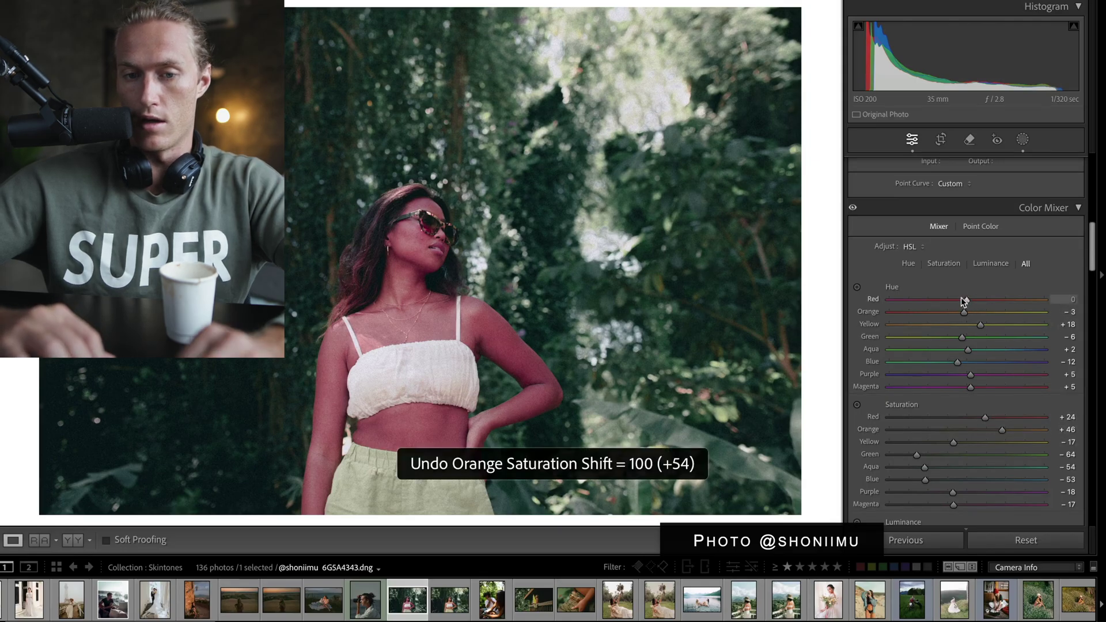
left_click_drag(966, 300, 1021, 288)
key("ctrl+z")
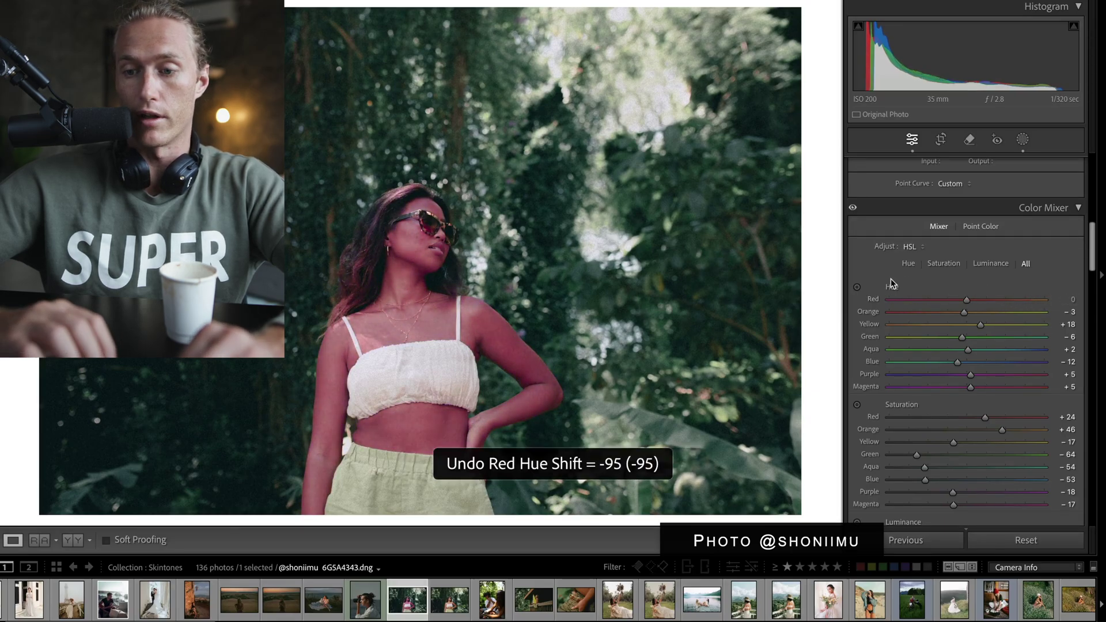
Return the Red Primary hue in Calibration to 0
scroll(890, 278, "down", 10)
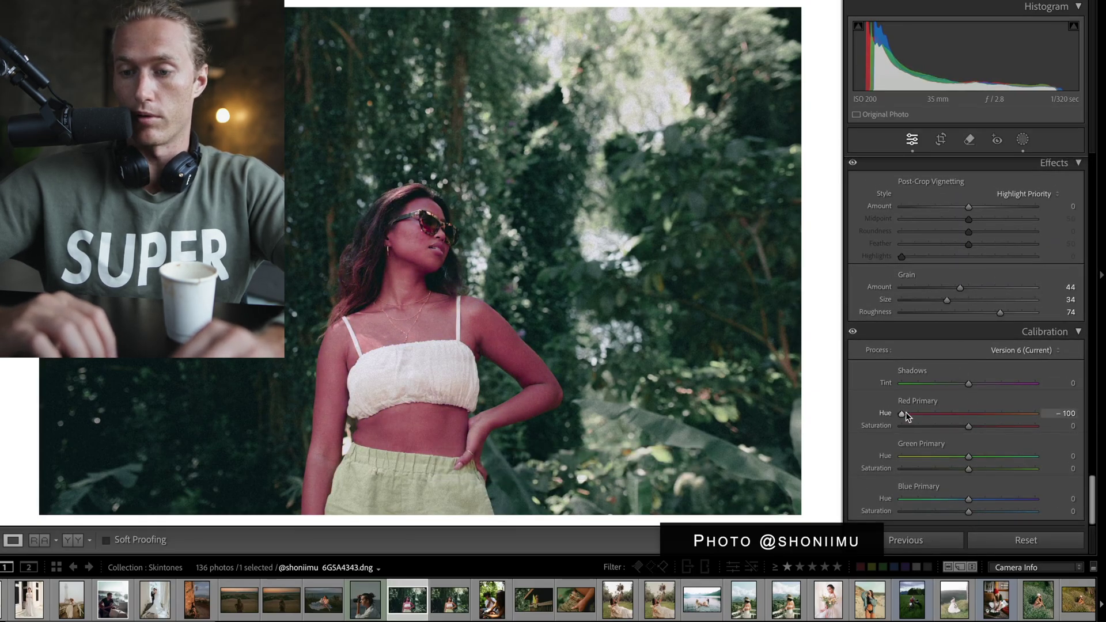
left_click_drag(902, 407, 973, 409)
Try Red hue +13 and Red saturation -100 in the Color Mixer, and undo both adjustments
scroll(966, 364, "up", 5)
scroll(967, 364, "up", 15)
scroll(966, 365, "down", 5)
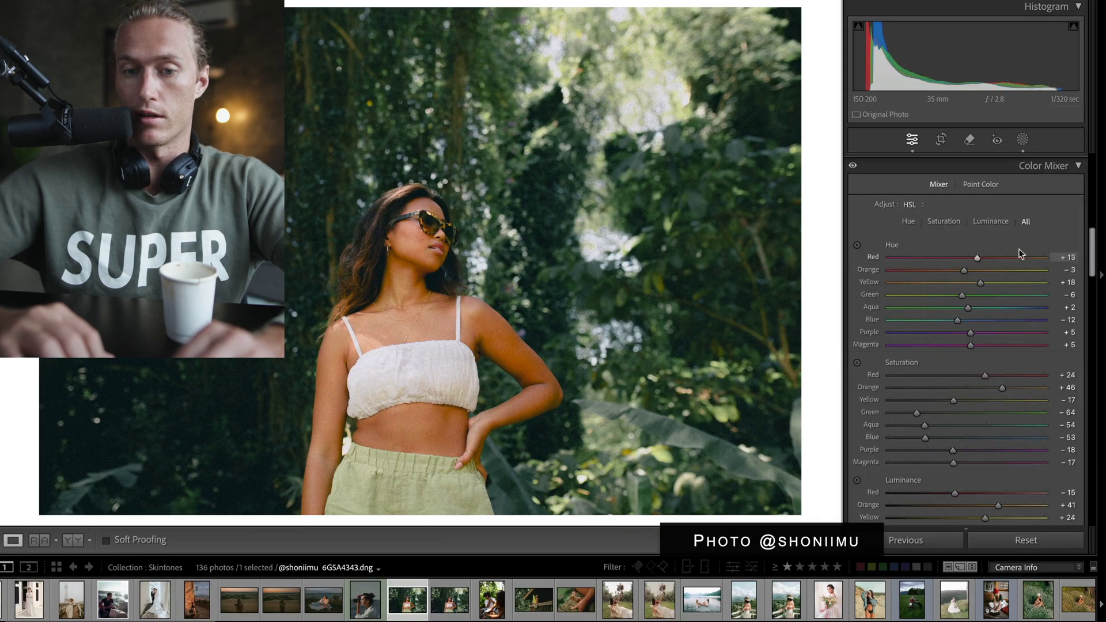
key("ctrl+z")
left_click_drag(983, 375, 835, 364)
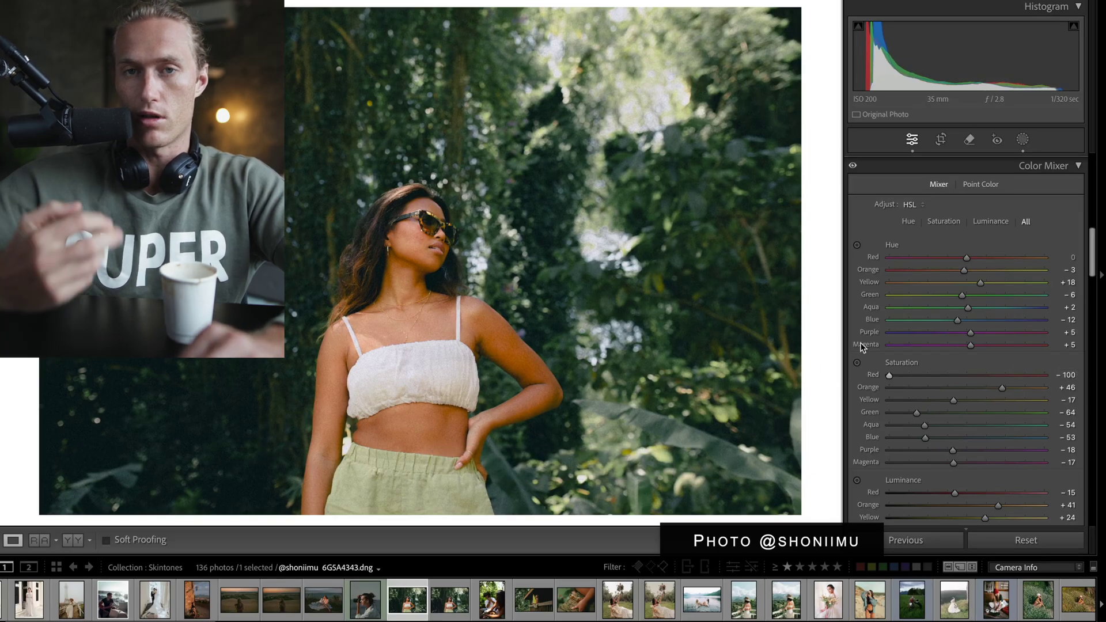
key("ctrl+z")
Set the Red Primary hue in Calibration to -24
scroll(958, 398, "down", 15)
scroll(958, 400, "down", 10)
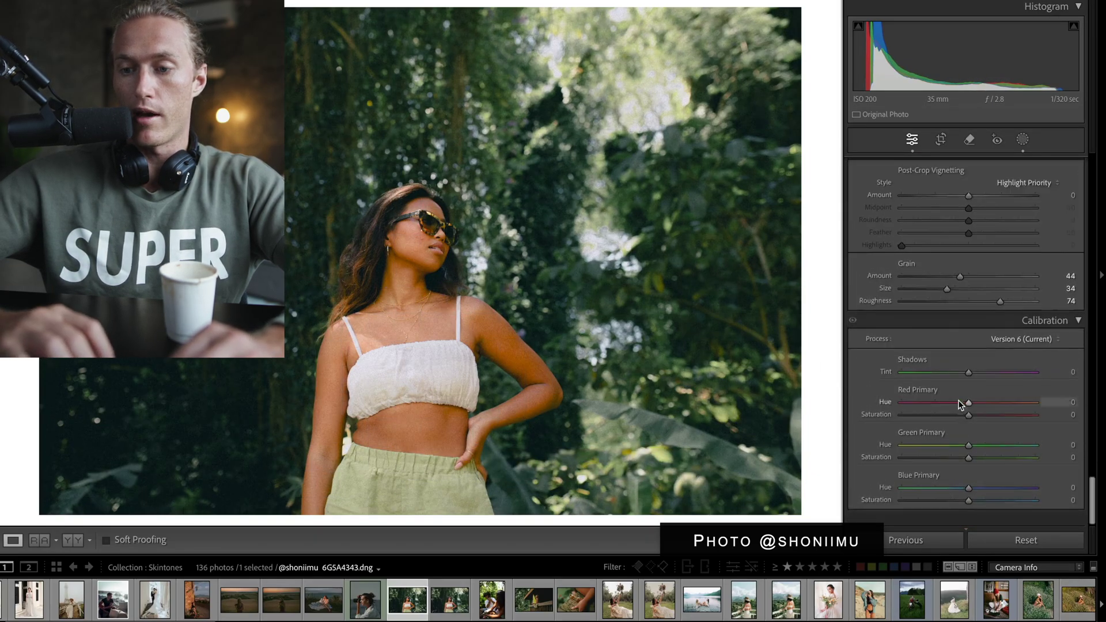
left_click_drag(970, 412, 952, 412)
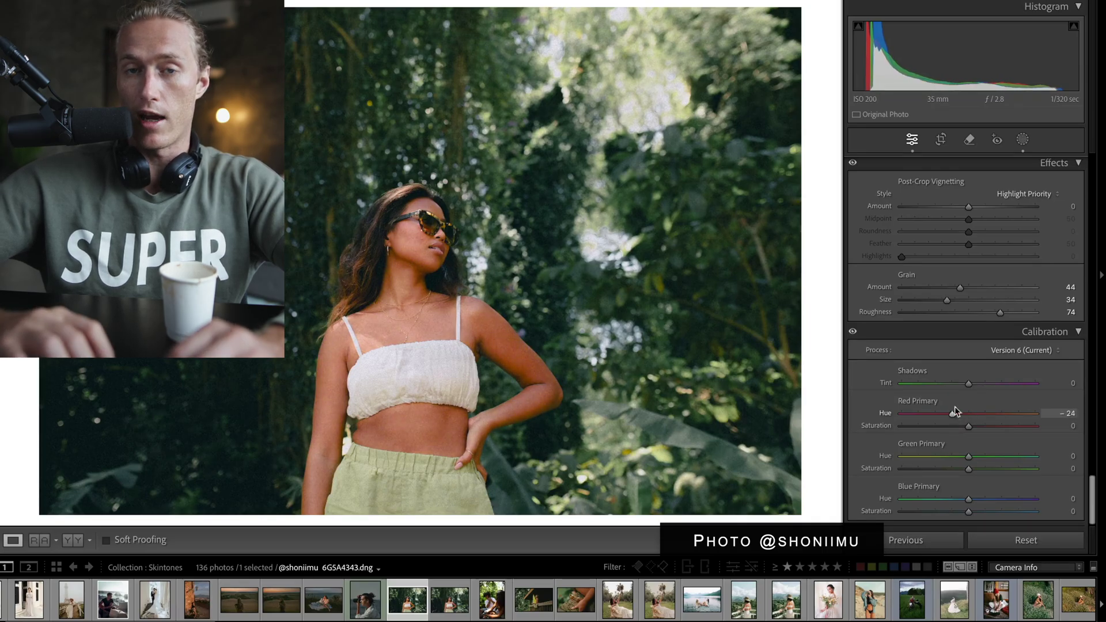
scroll(967, 380, "up", 20)
scroll(983, 355, "down", 6)
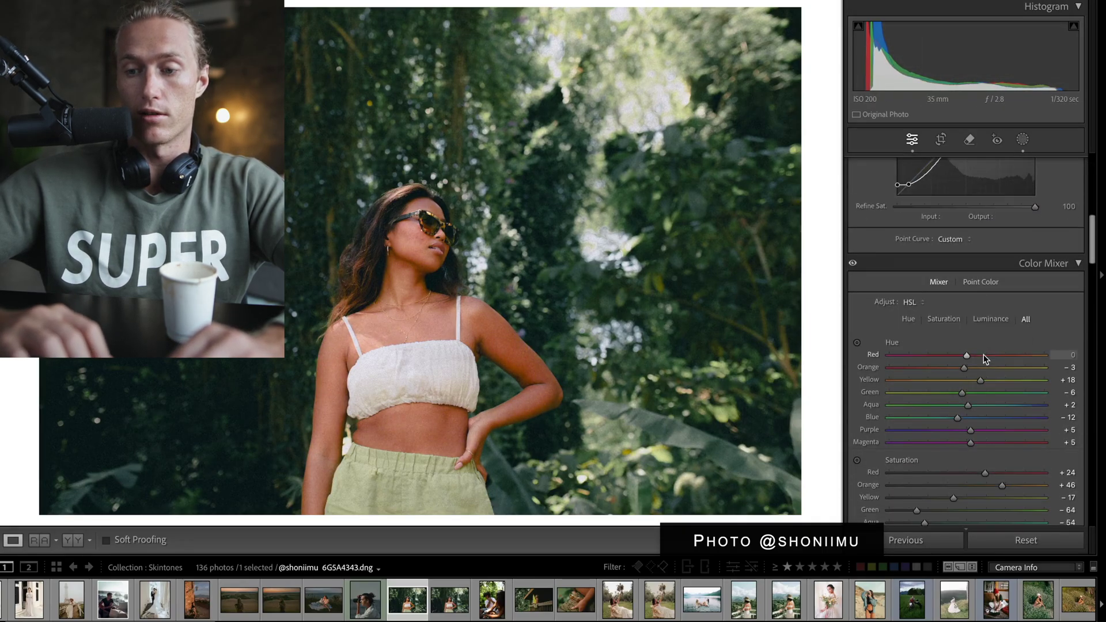
Try a Shadows Tint of +17 in the Calibration settings, and undo the change
scroll(1028, 362, "up", 5)
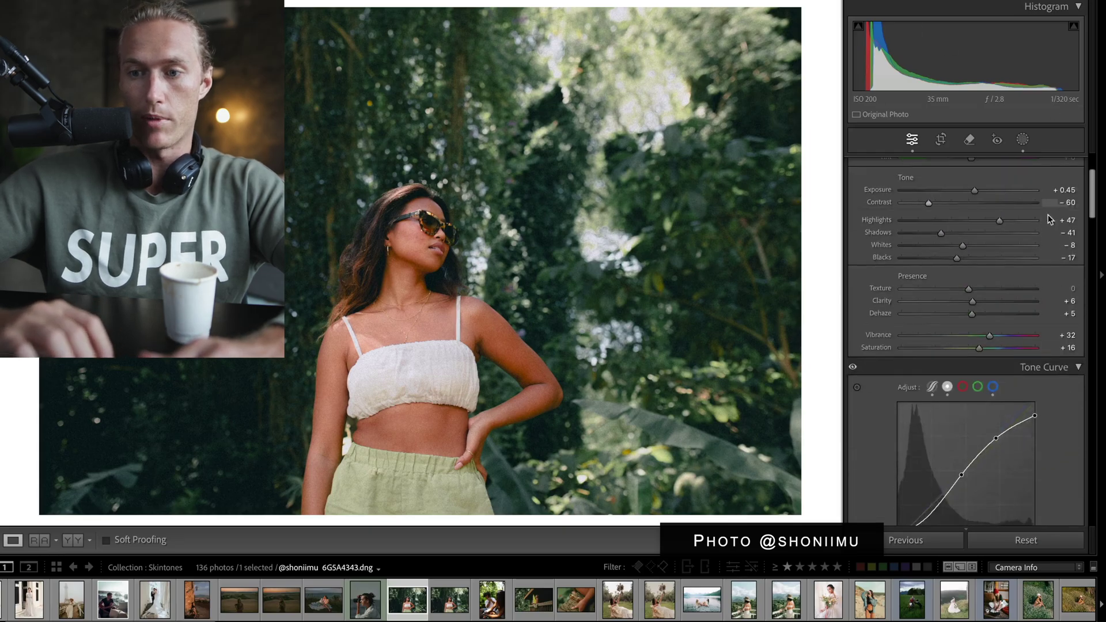
scroll(1038, 215, "up", 3)
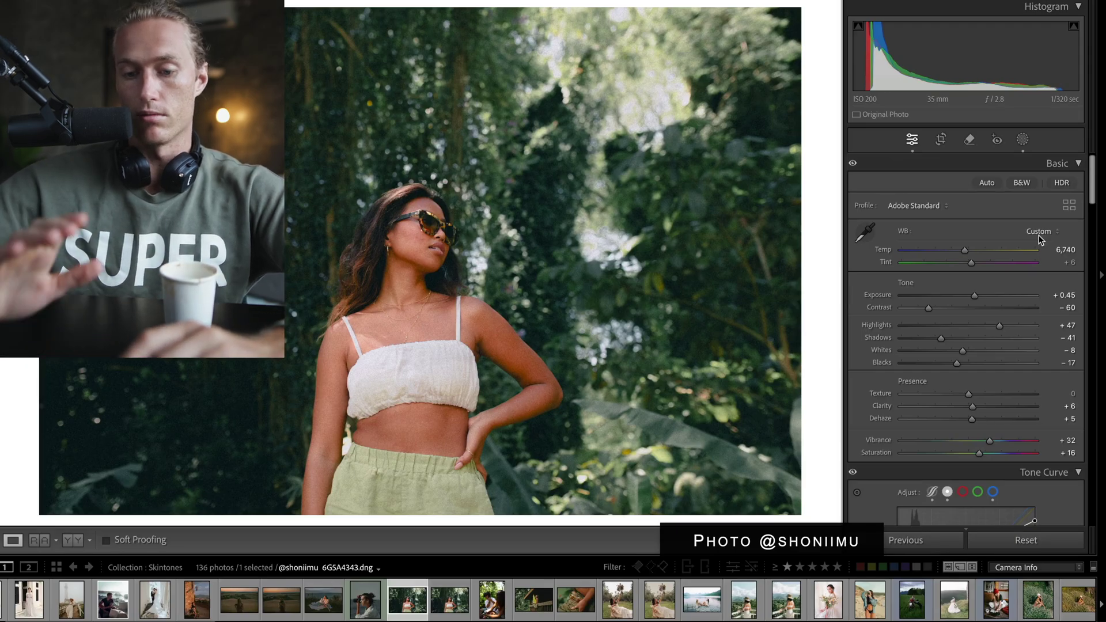
scroll(906, 436, "down", 10)
scroll(906, 436, "down", 15)
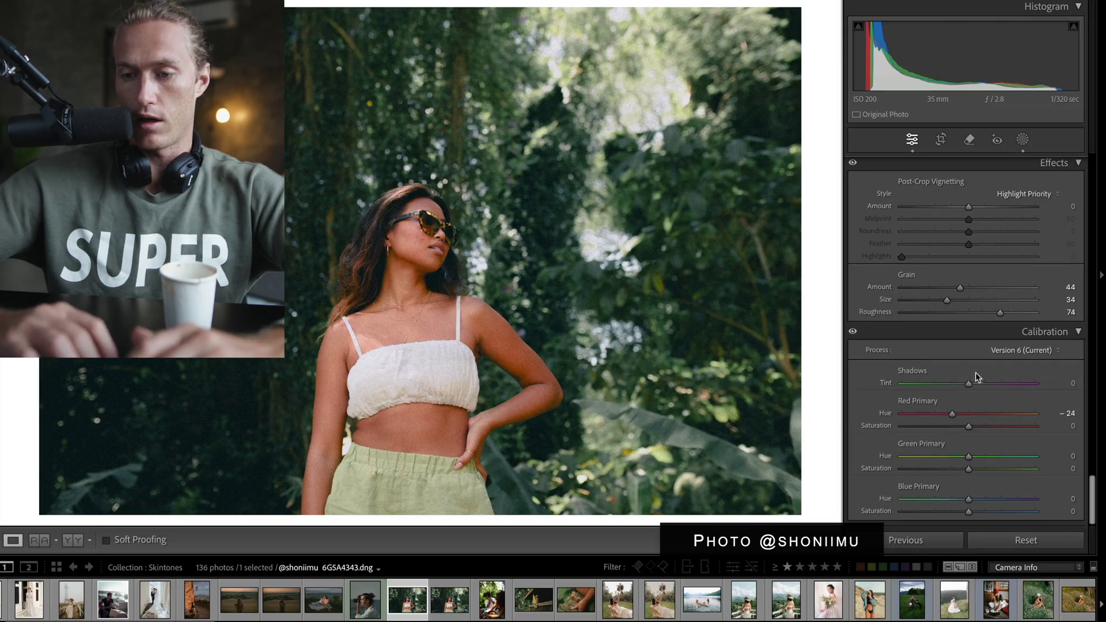
left_click_drag(976, 383, 987, 384)
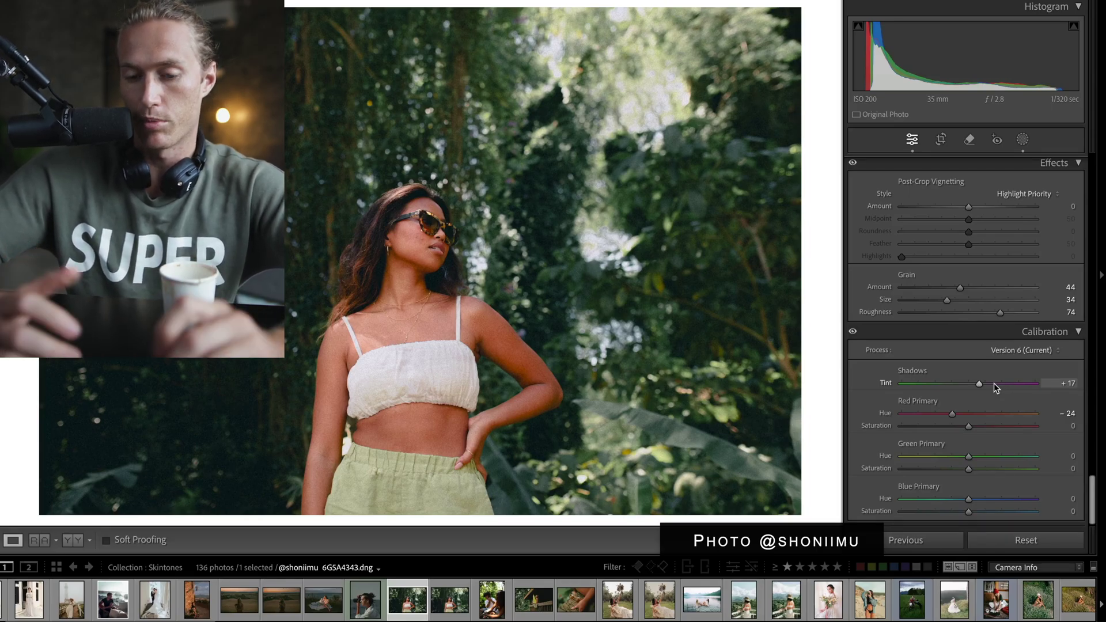
key("ctrl+z")
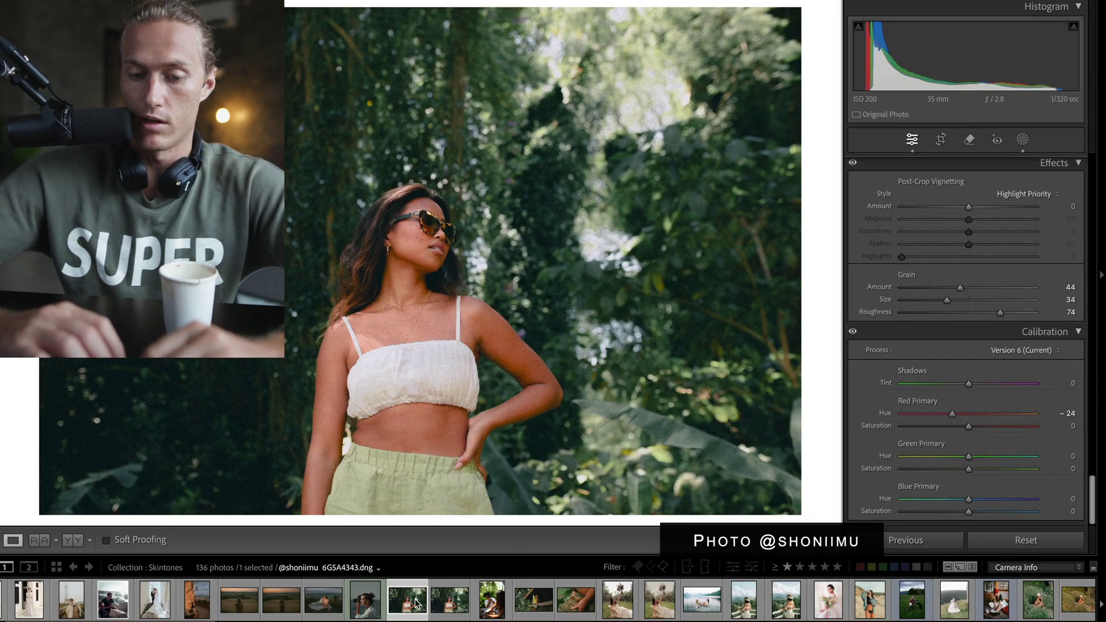
Examine the Color Mixer and Basic adjustments of the seaside portrait of the person holding a camera
scroll(417, 602, "up", 1)
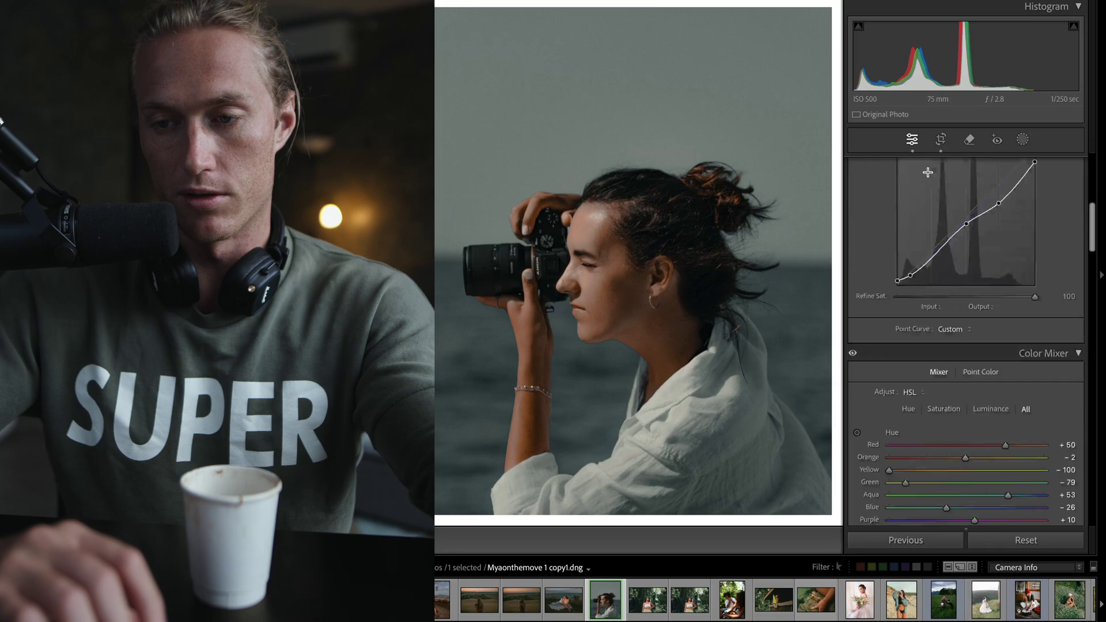
scroll(1021, 240, "down", 5)
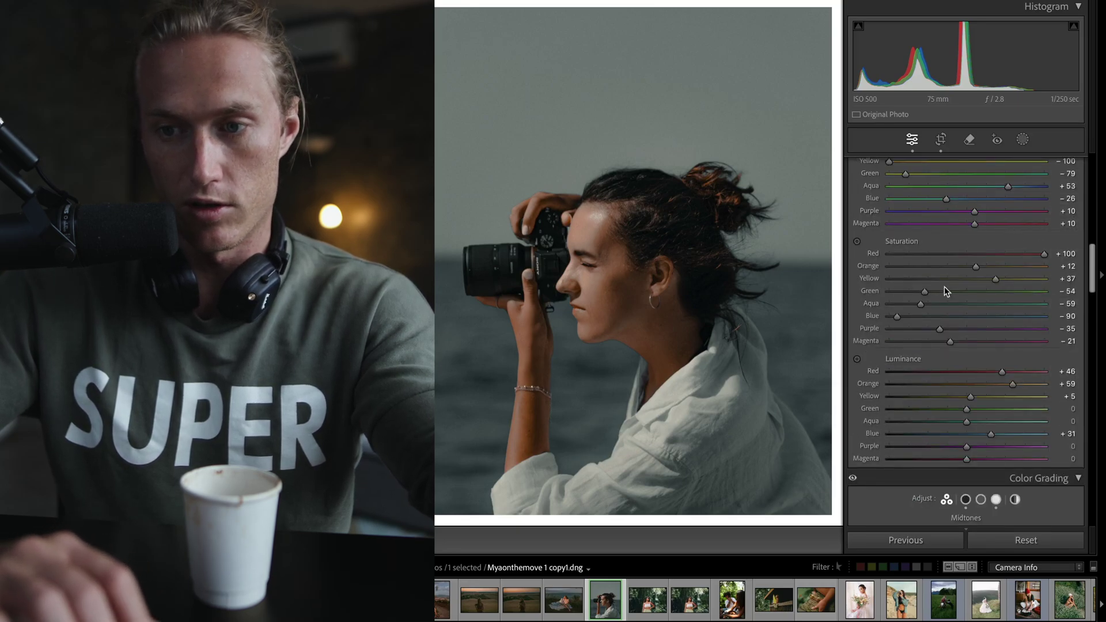
scroll(936, 300, "up", 1)
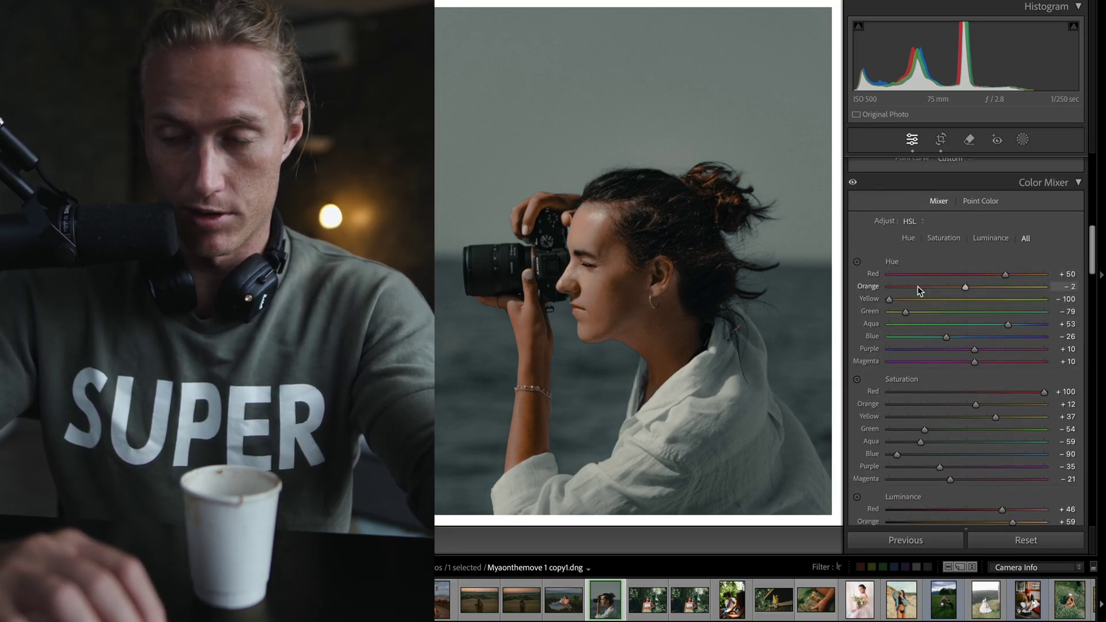
scroll(969, 219, "up", 10)
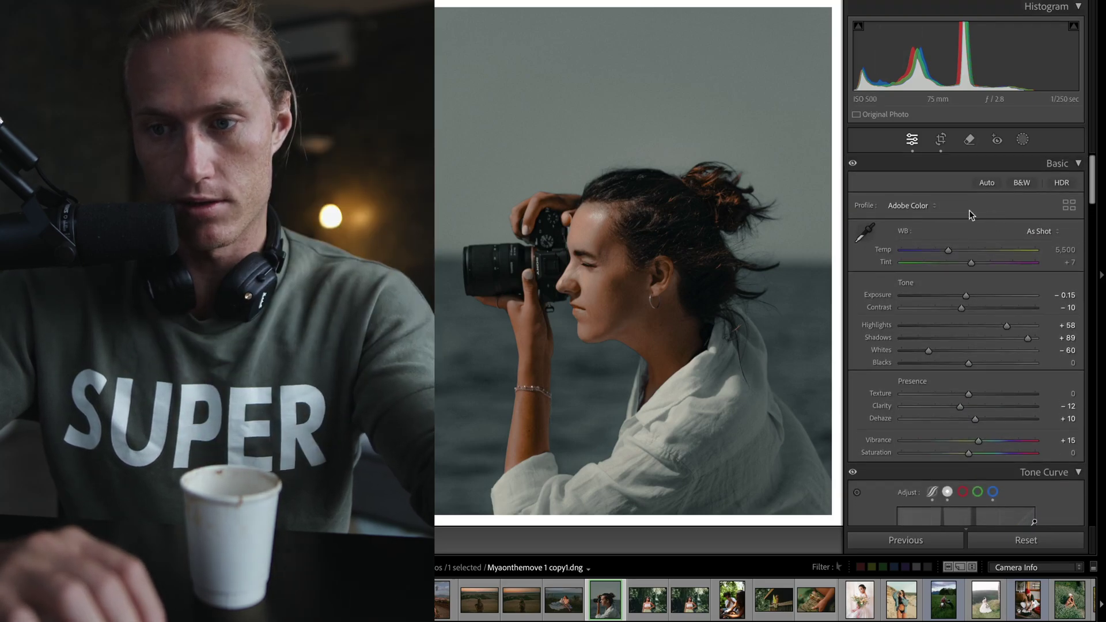
scroll(1020, 360, "down", 10)
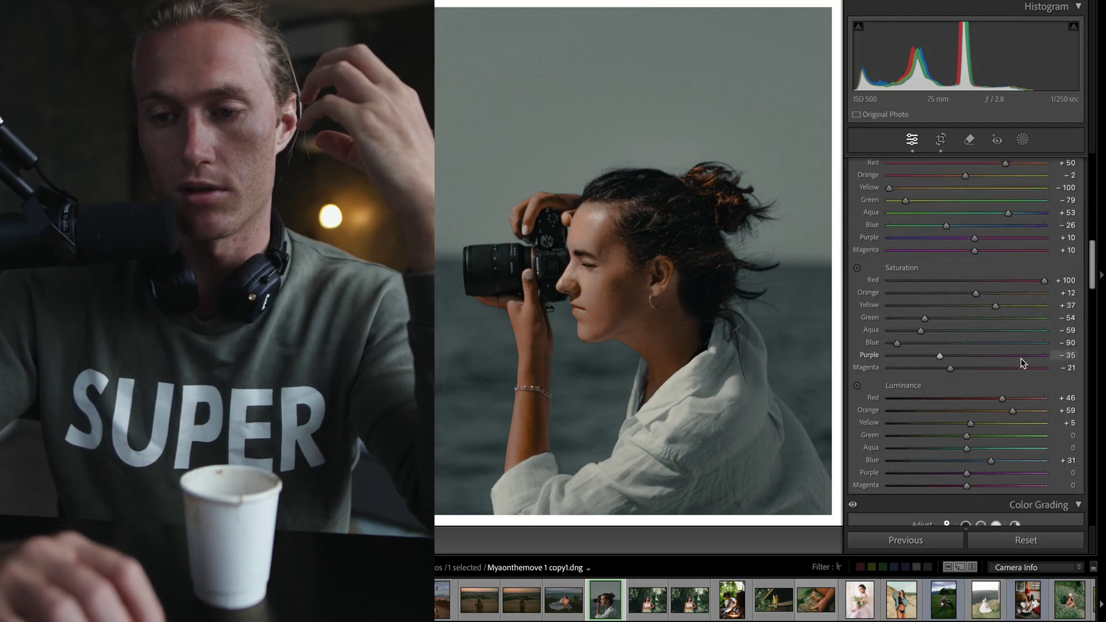
scroll(1021, 363, "up", 3)
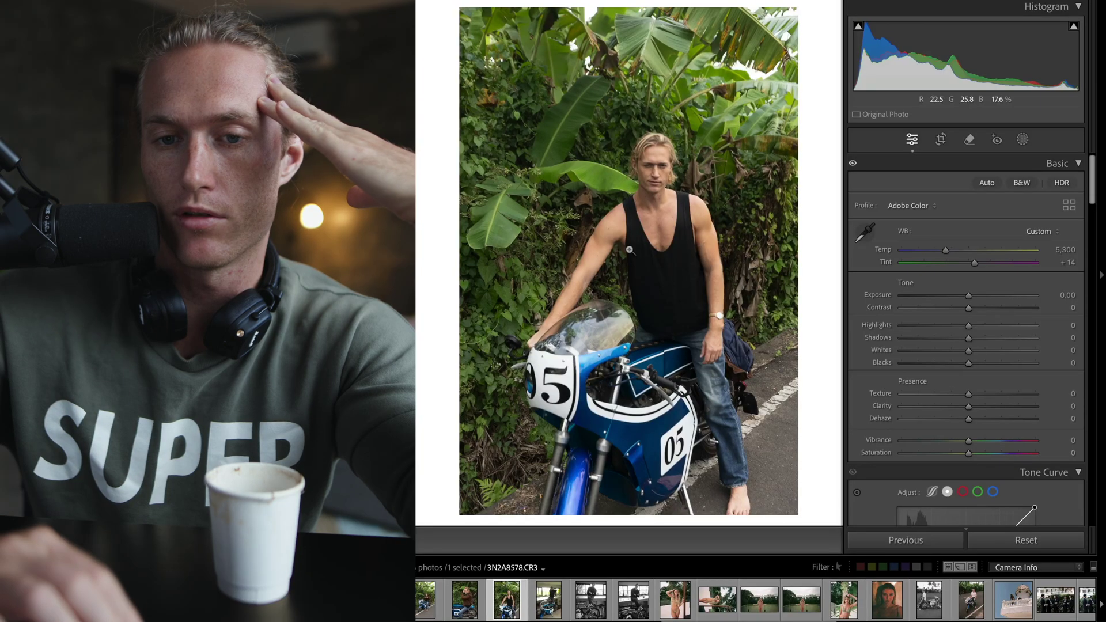
Create a single people mask covering the facial skin and body skin of the man on the motorcycle
left_click(628, 250)
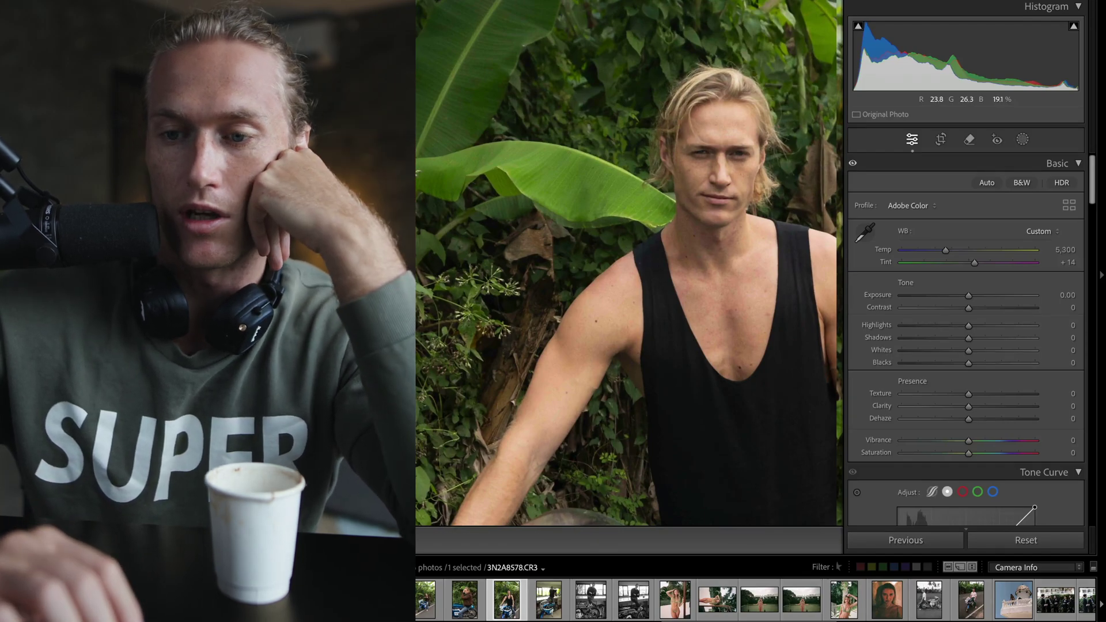
left_click(745, 129)
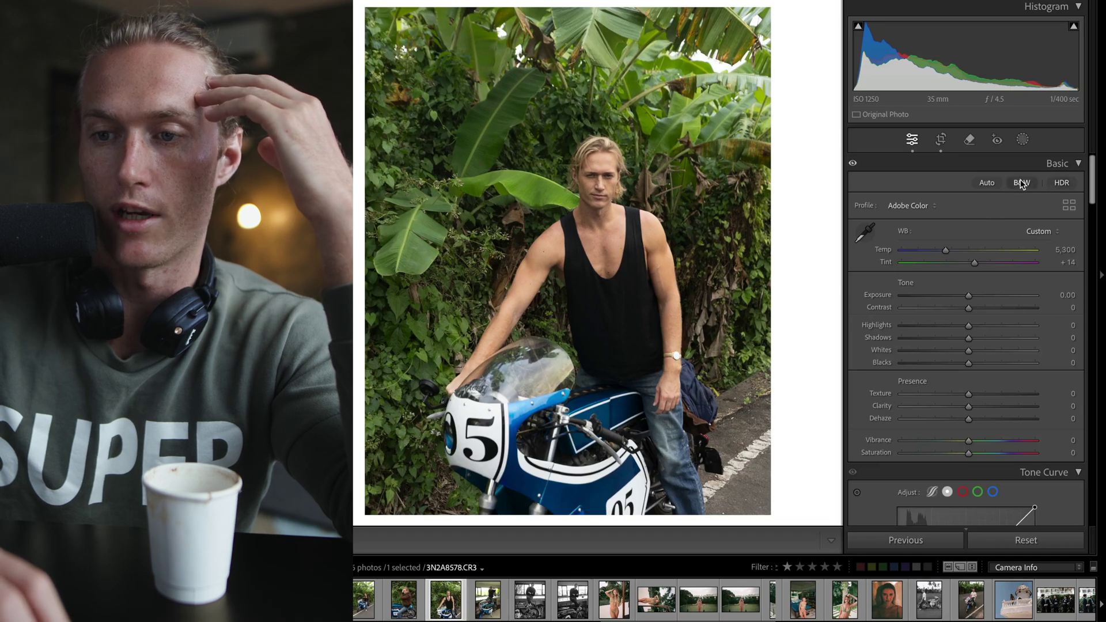
left_click(1022, 140)
left_click(879, 190)
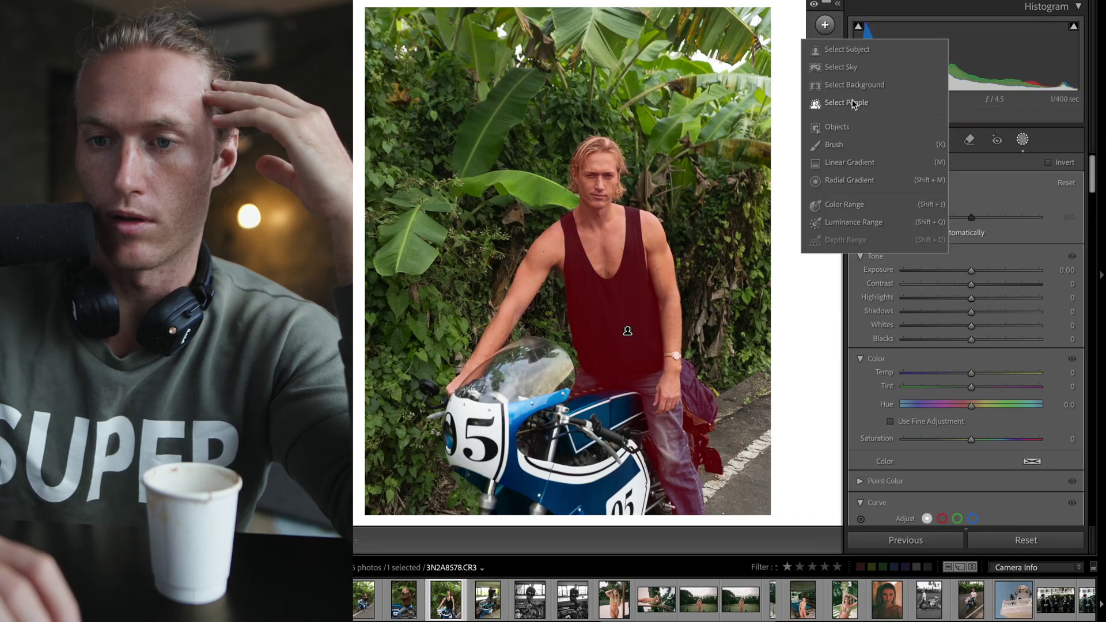
left_click(853, 105)
left_click(886, 193)
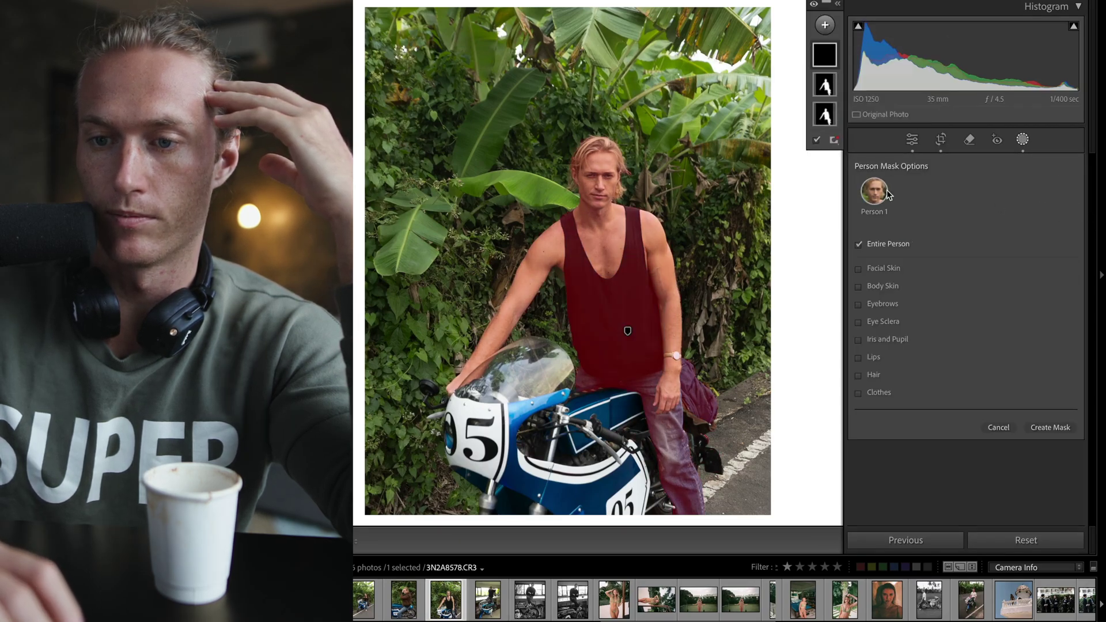
left_click(893, 247)
left_click(859, 267)
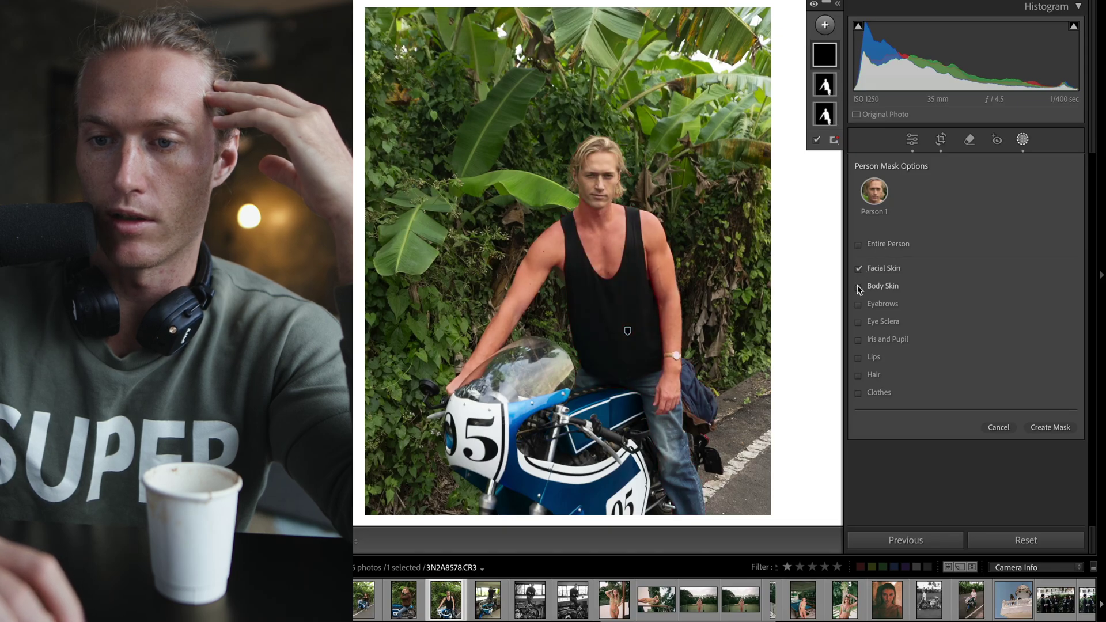
left_click(858, 286)
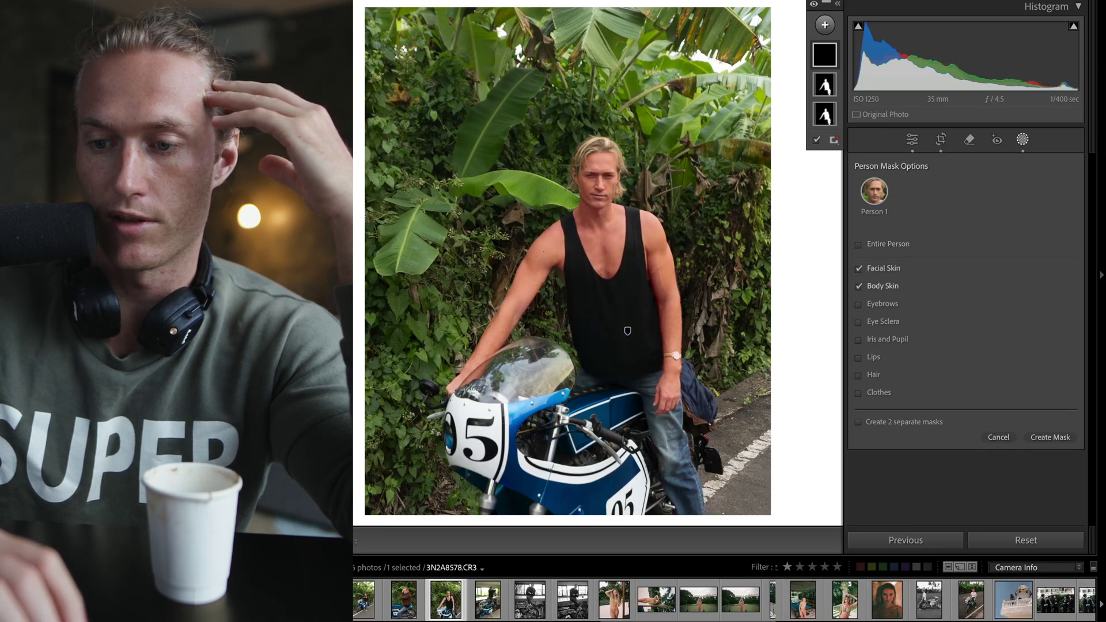
left_click(1040, 436)
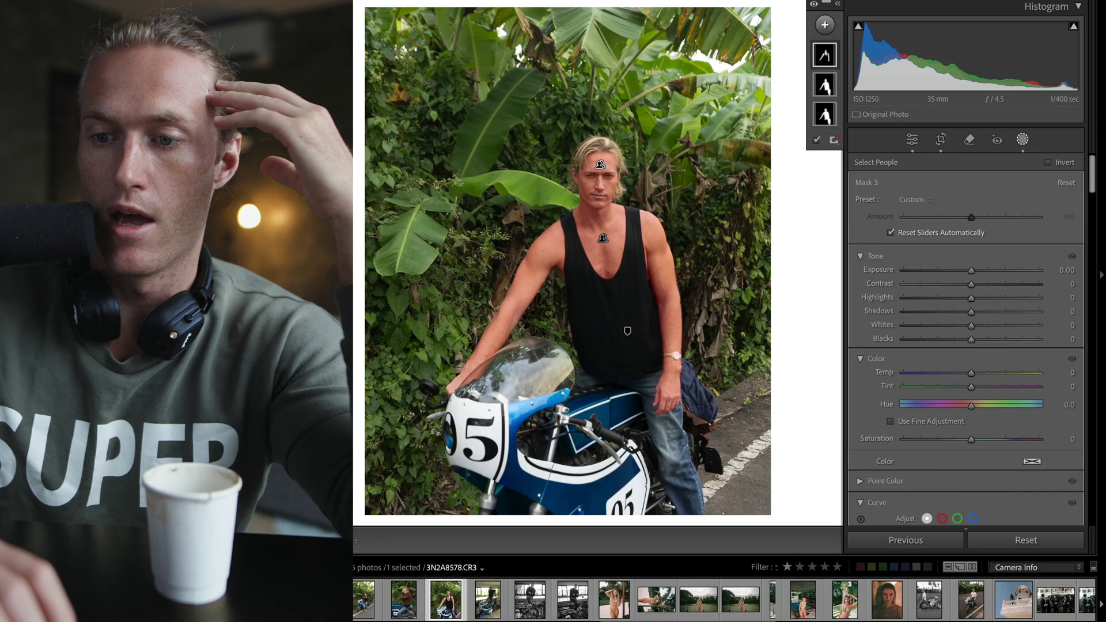
Hide the mask overlay, shift the skin mask's Tint toward magenta, and compare the photo before and after
scroll(1006, 343, "down", 2)
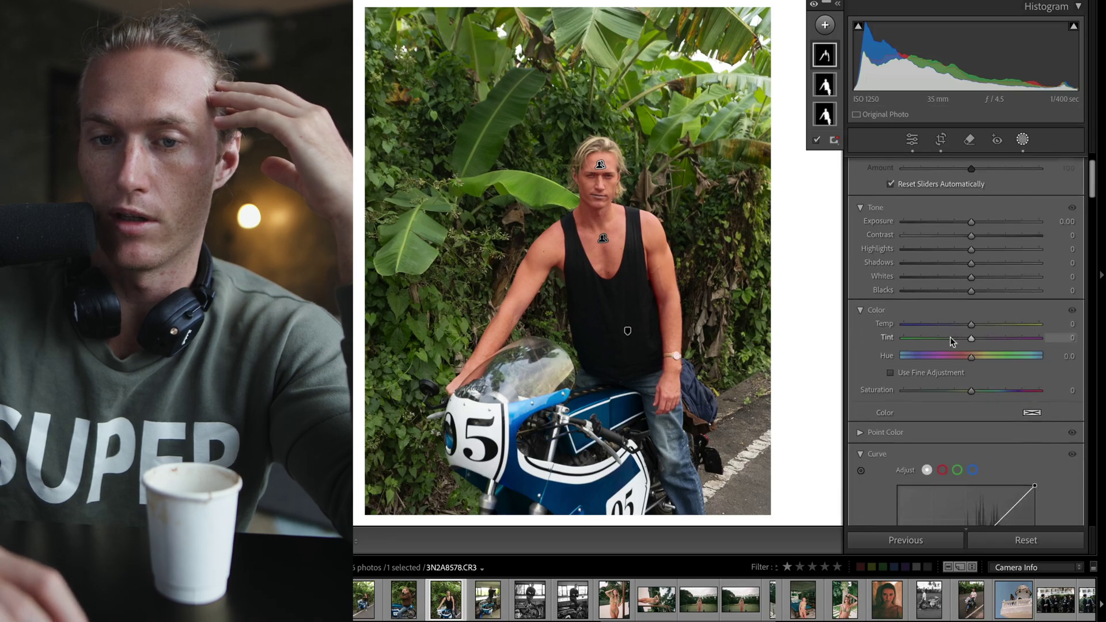
left_click(816, 141)
left_click_drag(969, 338, 990, 342)
key("backslash")
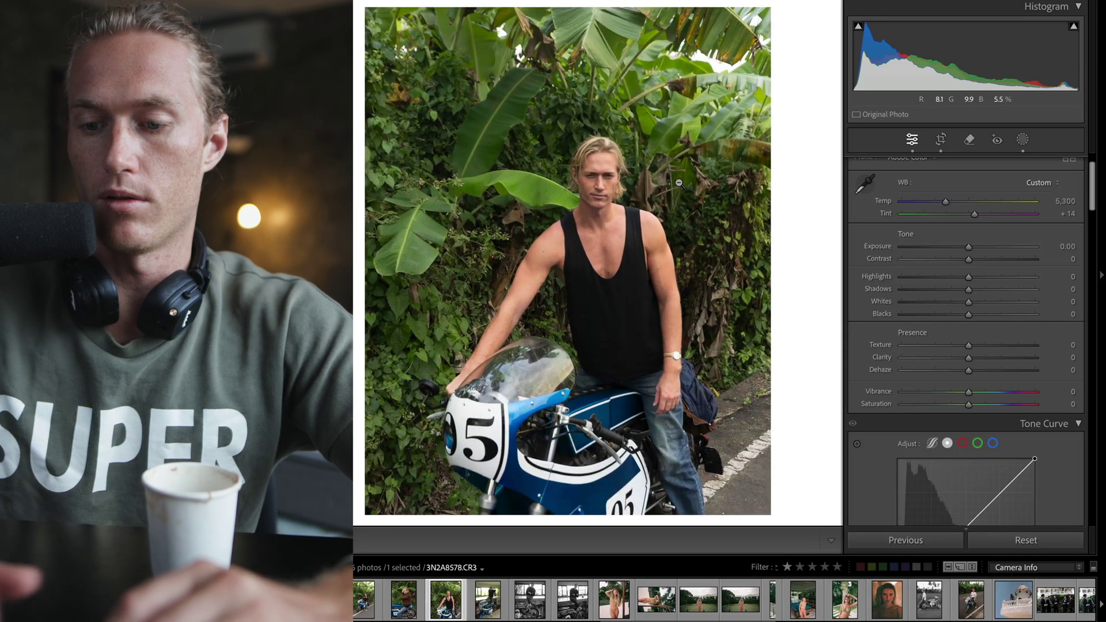
key("backslash")
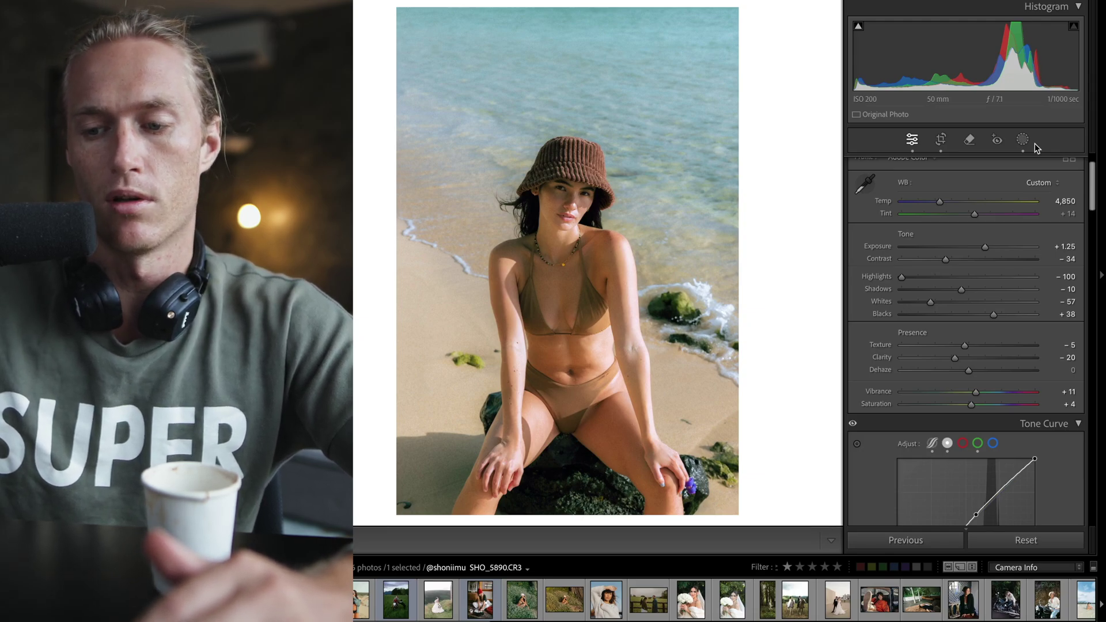
Try resetting all adjustments on a virtual copy of the beach portrait, and undo the reset
key("super+apostrophe")
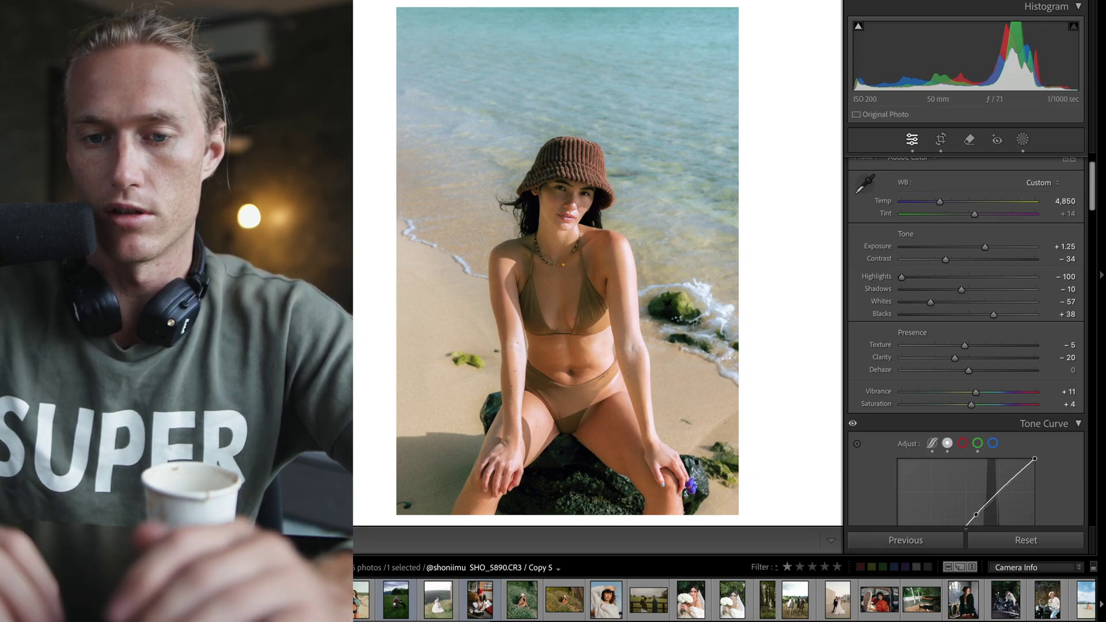
left_click(1025, 539)
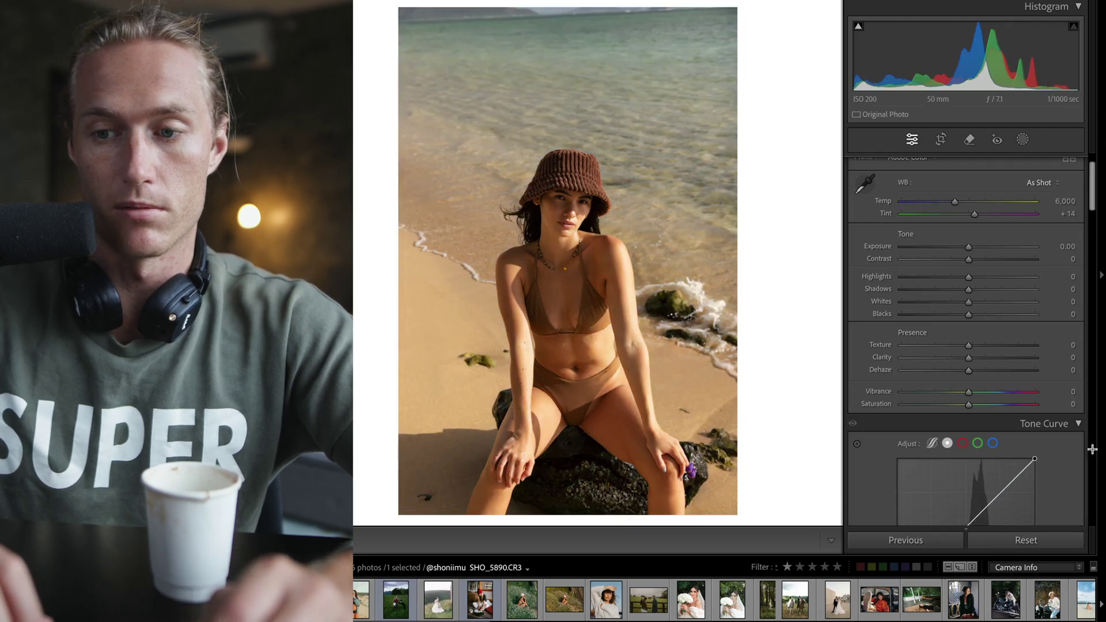
key("super+z")
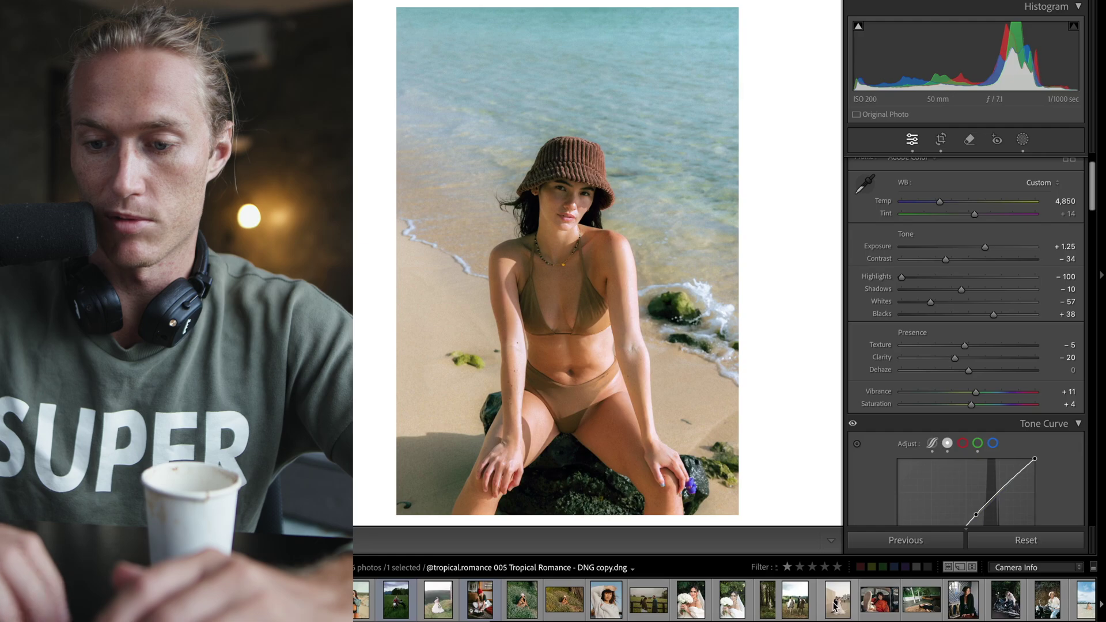
left_click(836, 602)
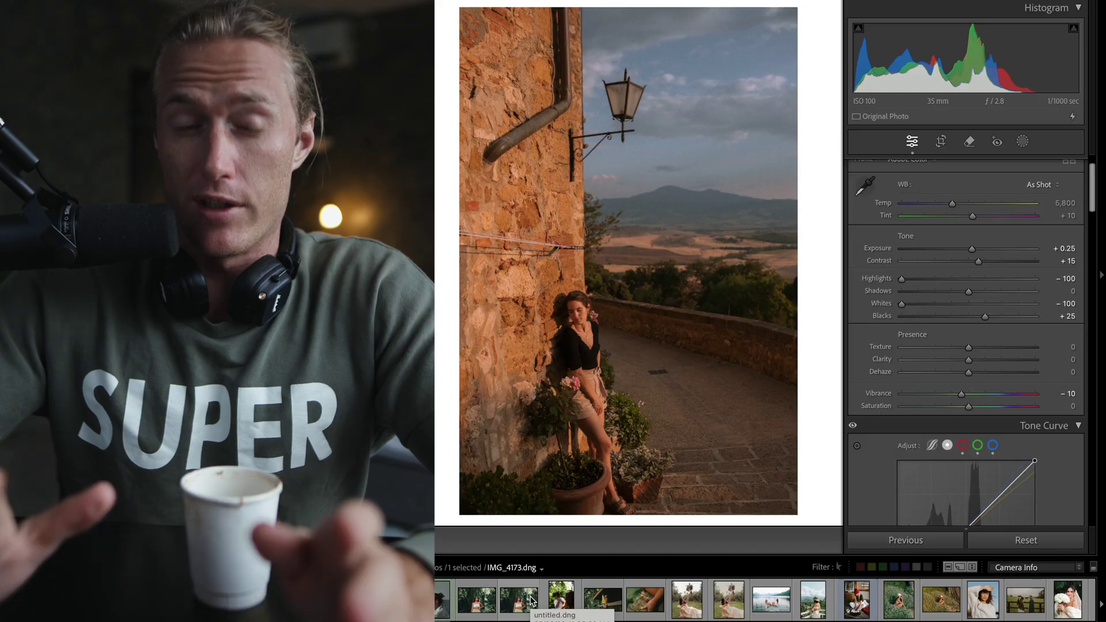
scroll(531, 600, "down", 5)
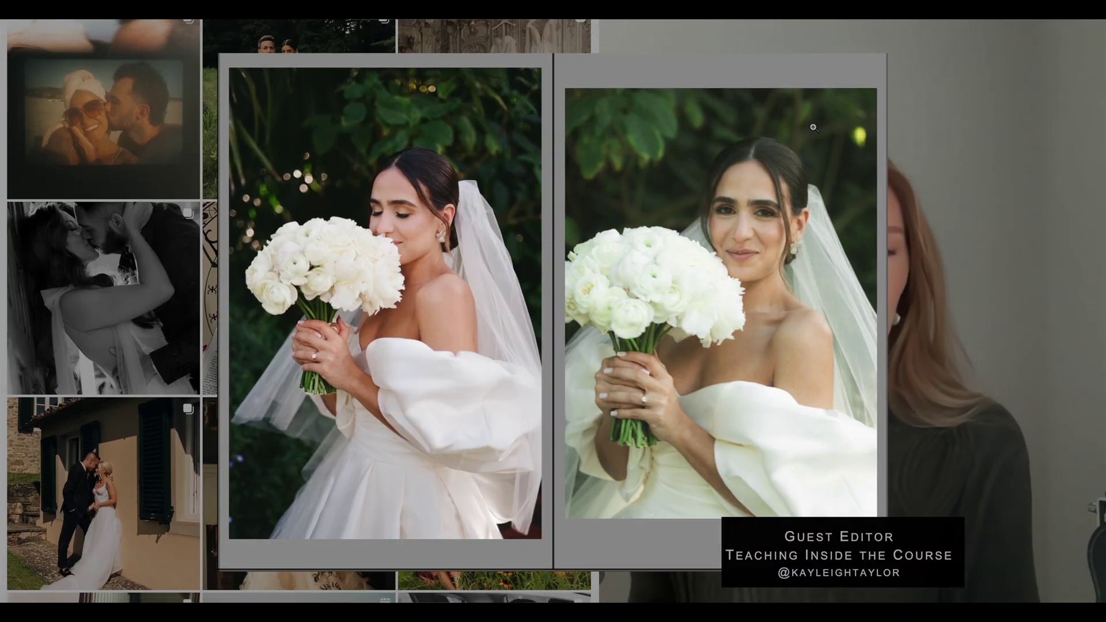
left_click(256, 434)
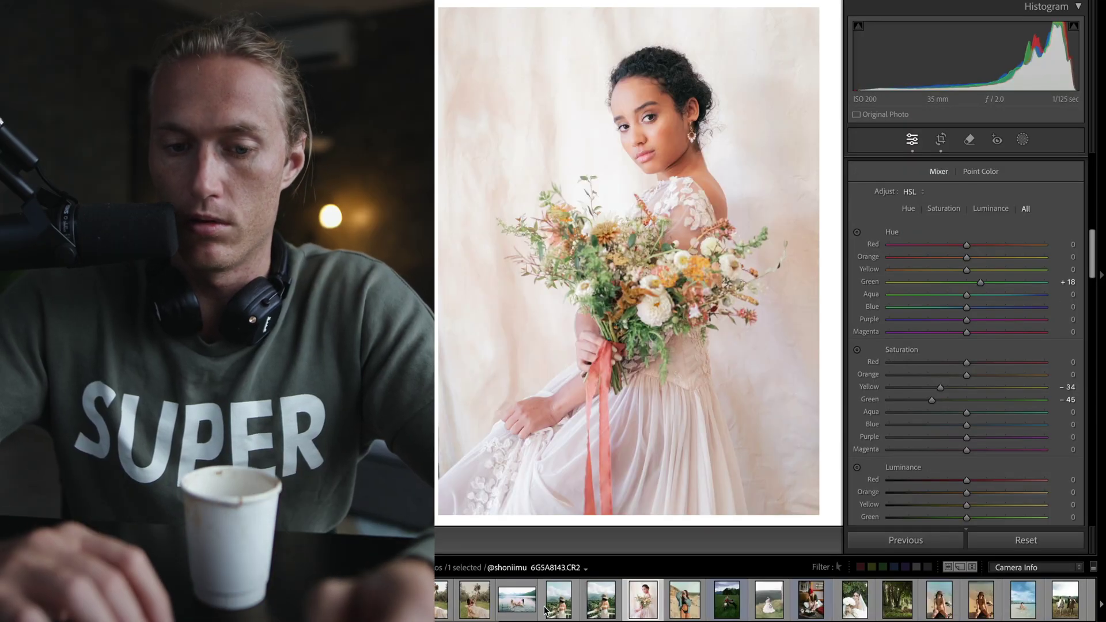
Open the photo of two women on the lakeside dock and display its red channel tone curve
left_click(510, 604)
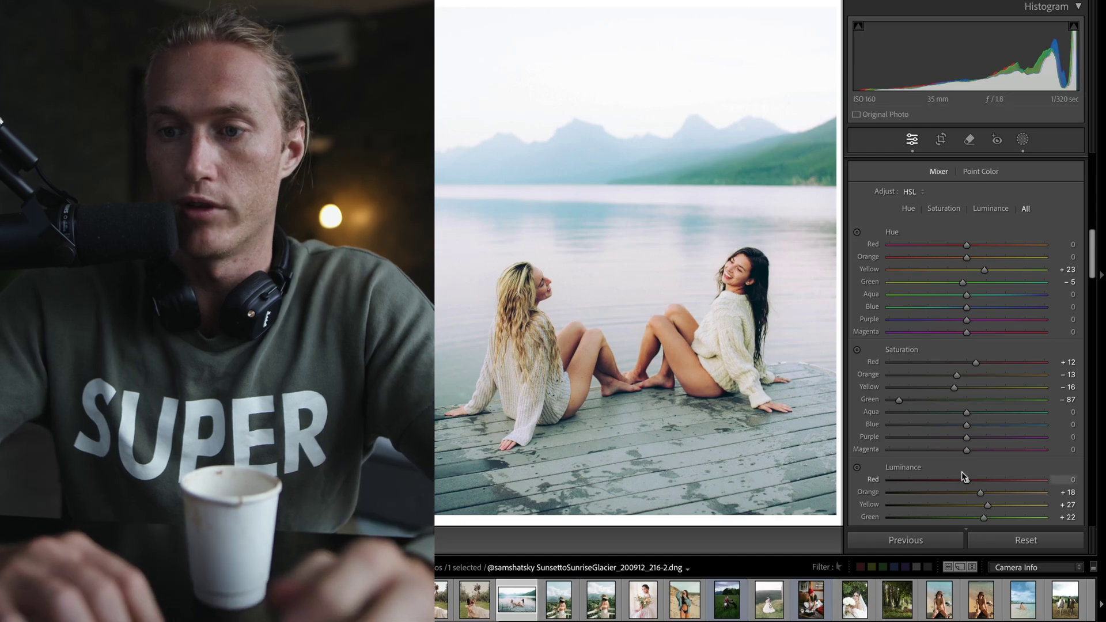
scroll(963, 476, "up", 6)
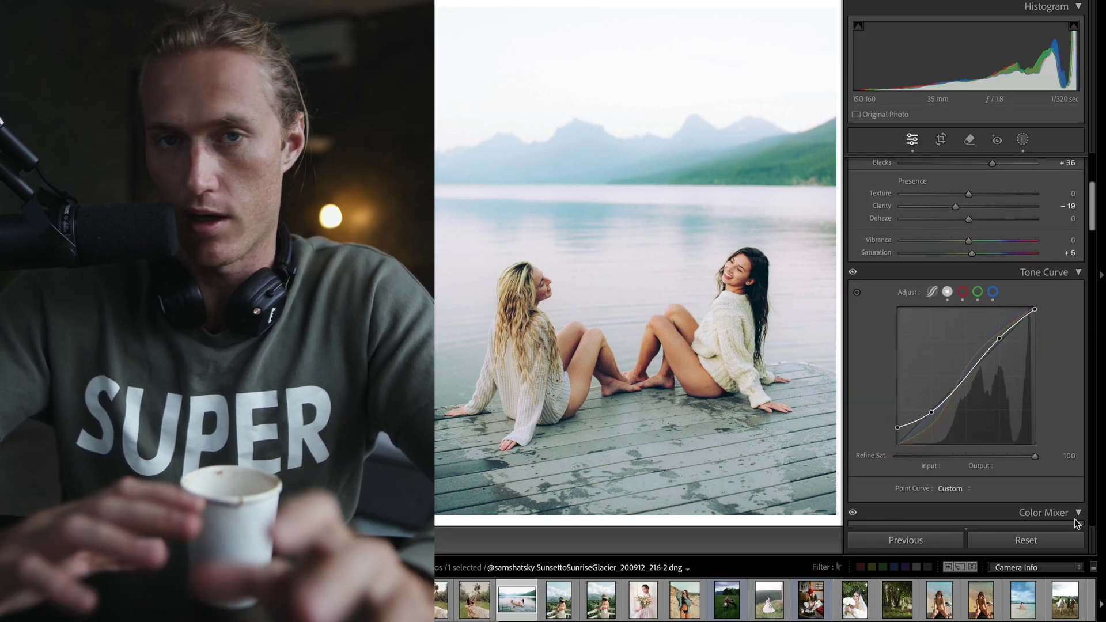
left_click(962, 292)
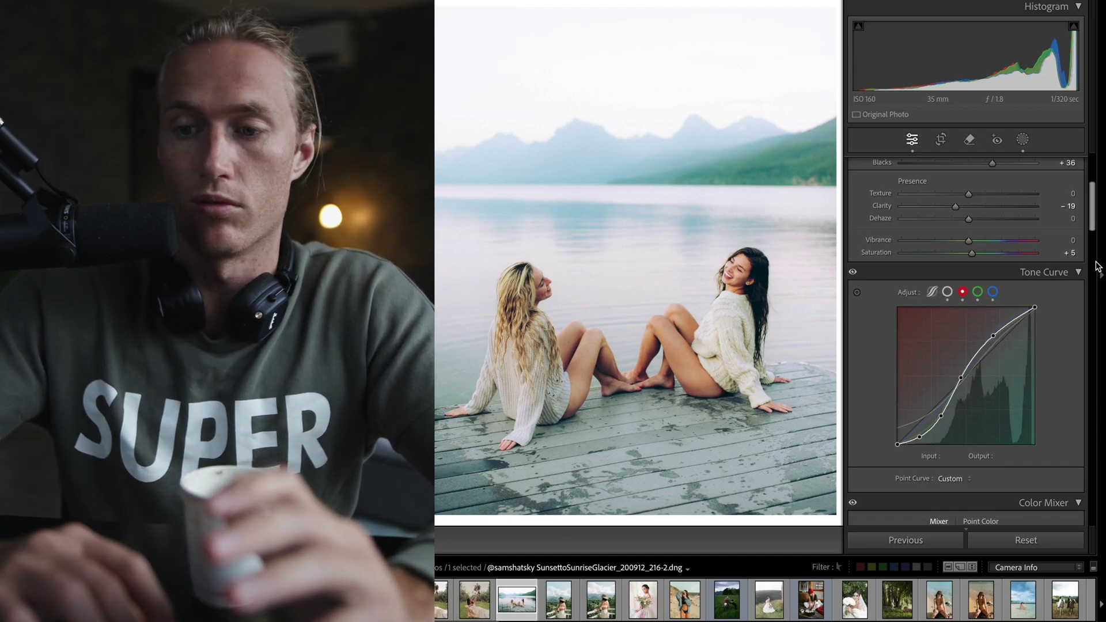
Try raising the green channel curve's midpoint to input 116, output 142, and undo the change
left_click(977, 291)
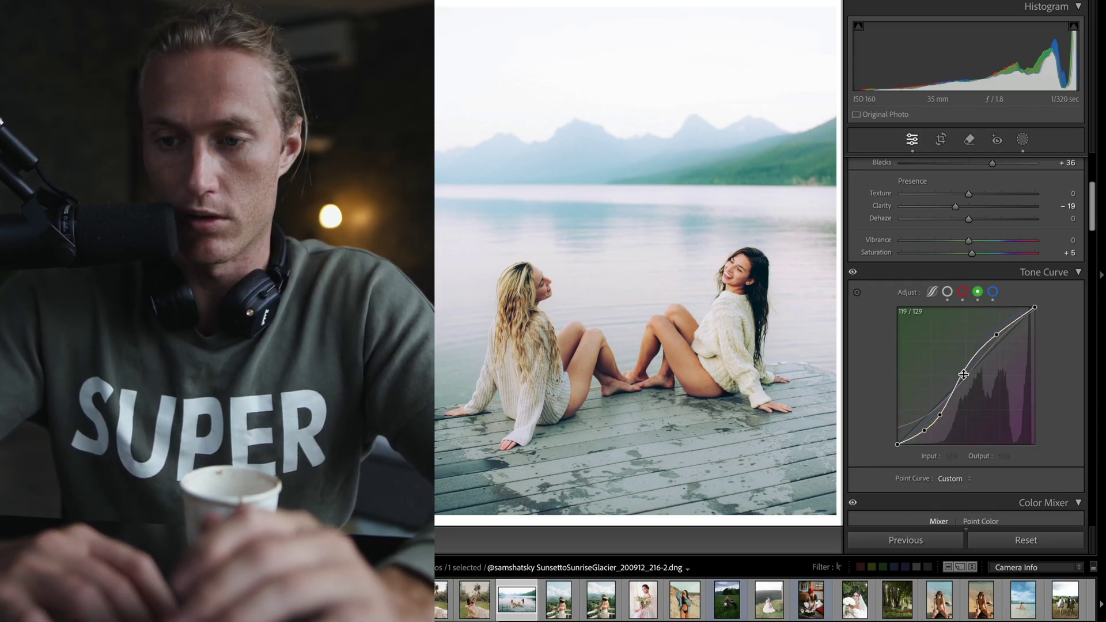
left_click_drag(962, 374, 960, 371)
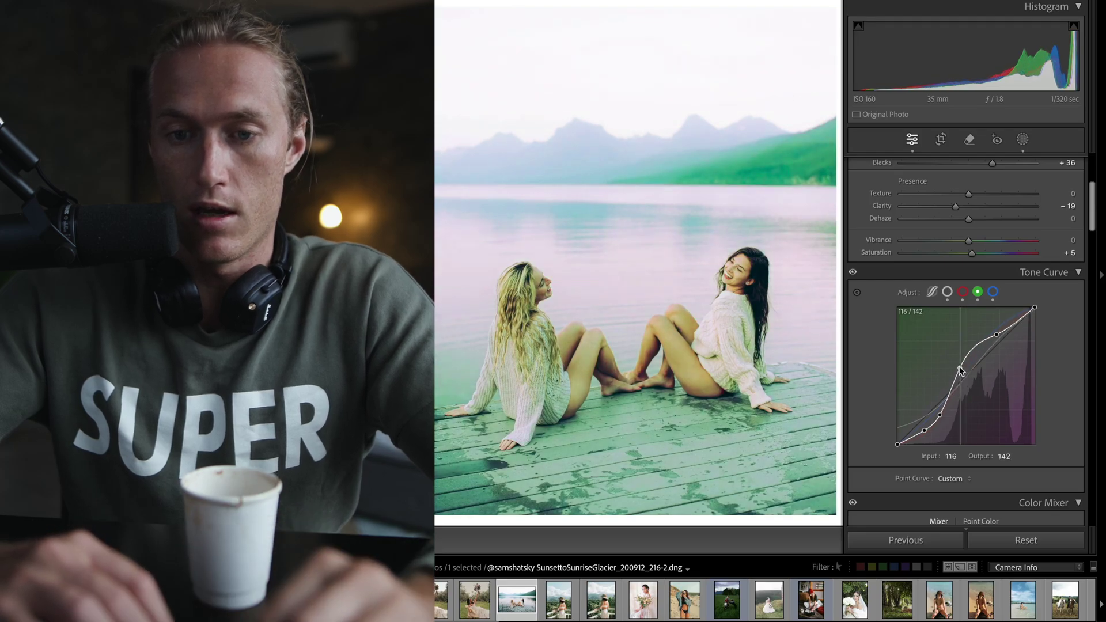
key("ctrl+z")
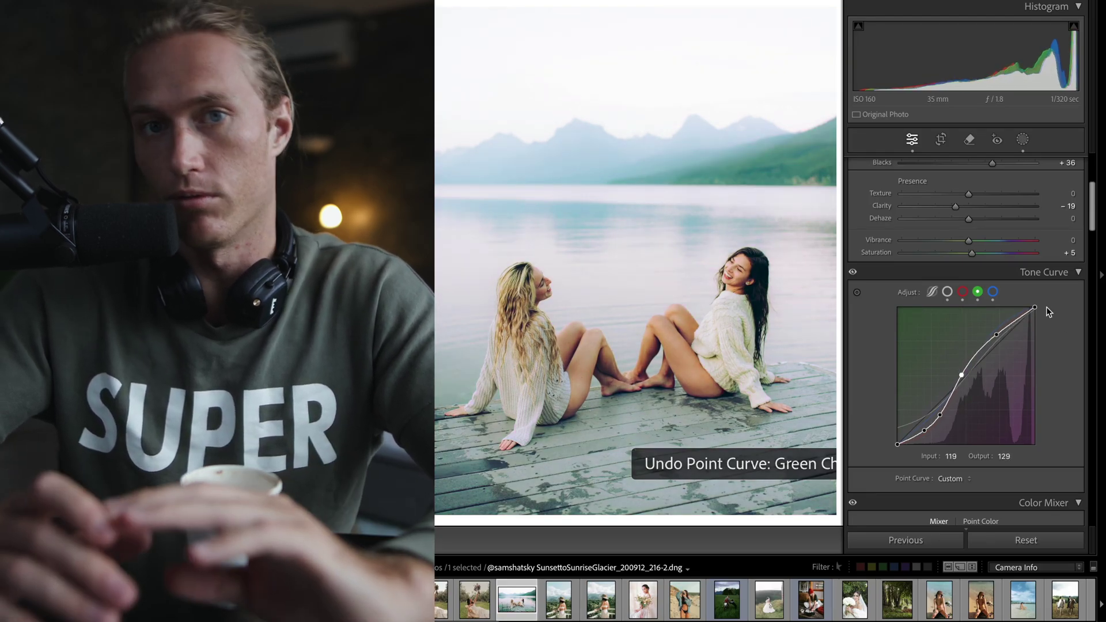
Inspect the lakeside photo's blue channel curve, parametric curve and Basic adjustments
left_click(992, 291)
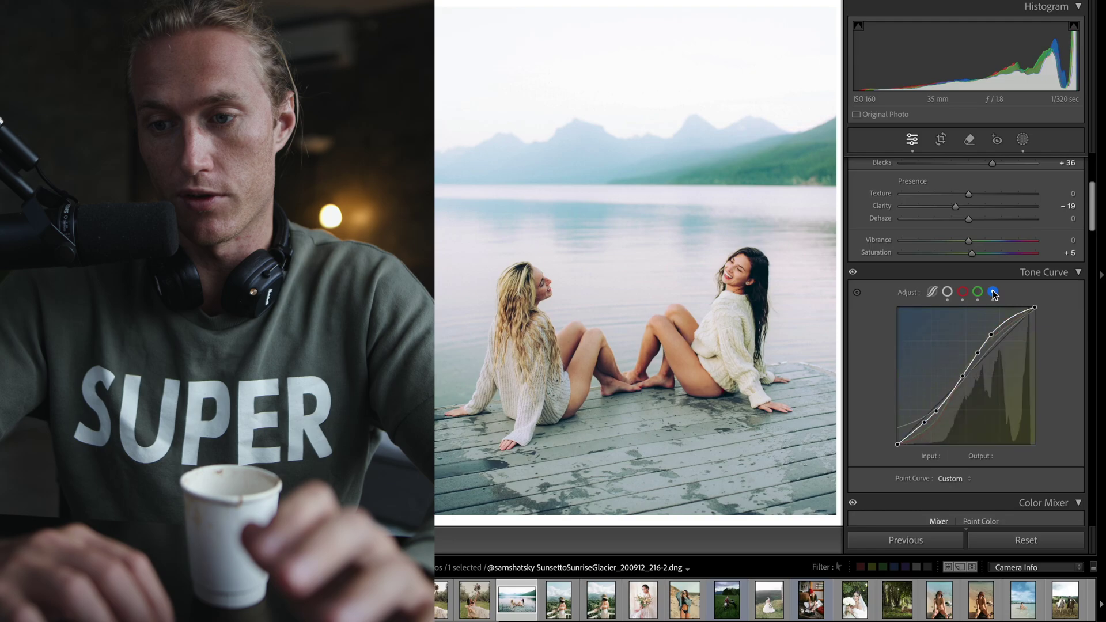
left_click(931, 292)
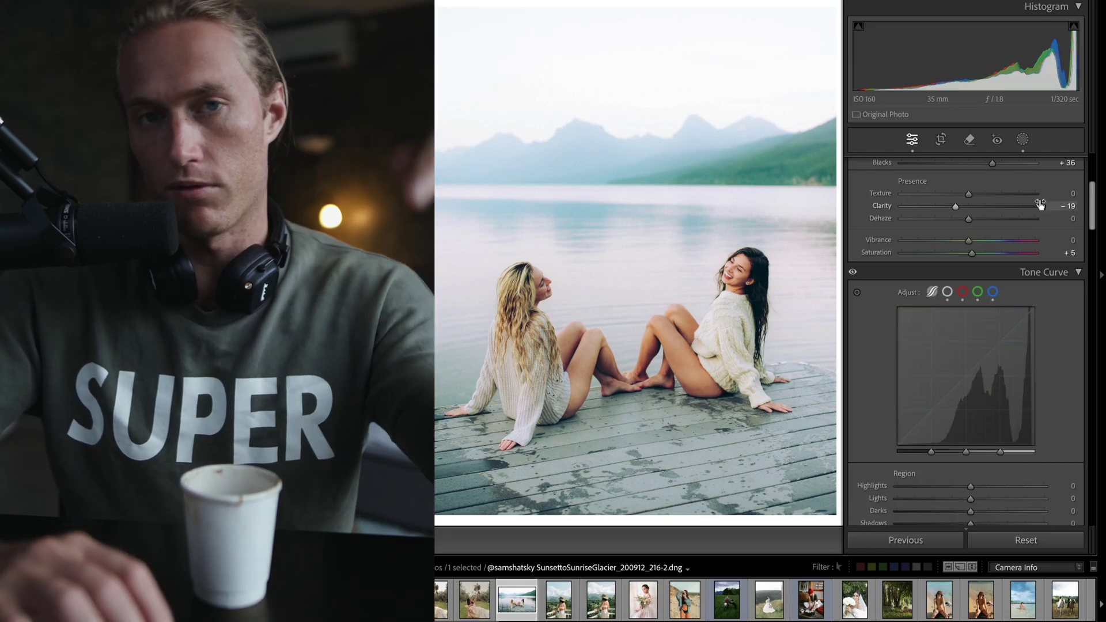
scroll(1047, 204, "up", 5)
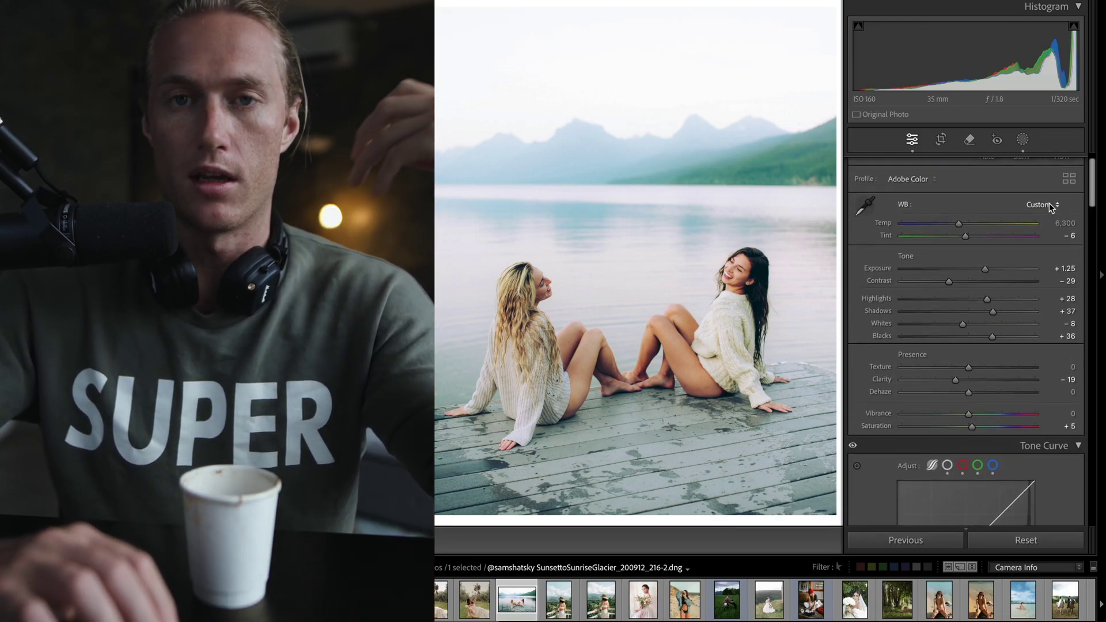